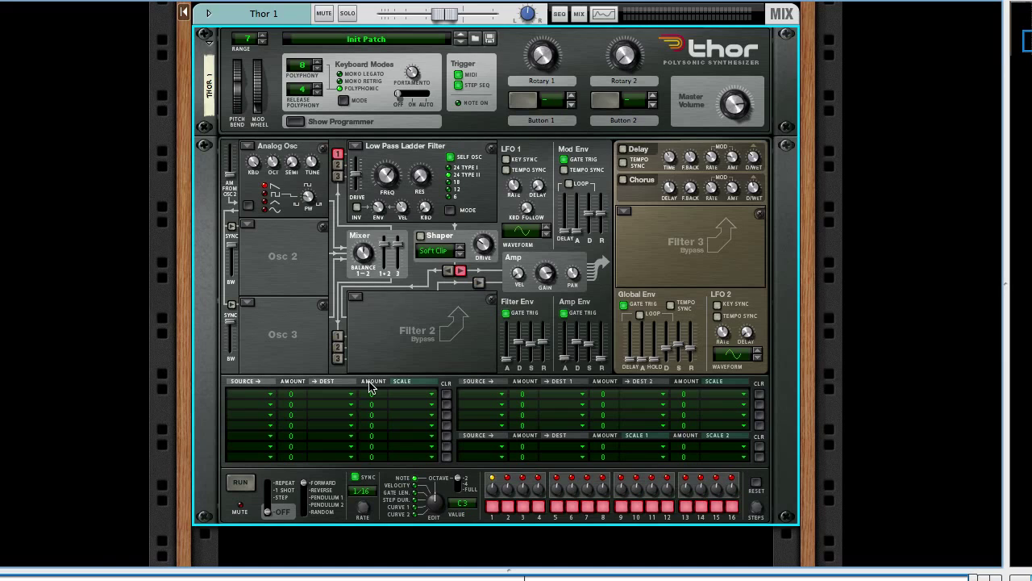
Bring Ableton Live to the front and set the 1 Audio track's monitoring to Auto.
{"action": "key", "text": "super+Tab"}
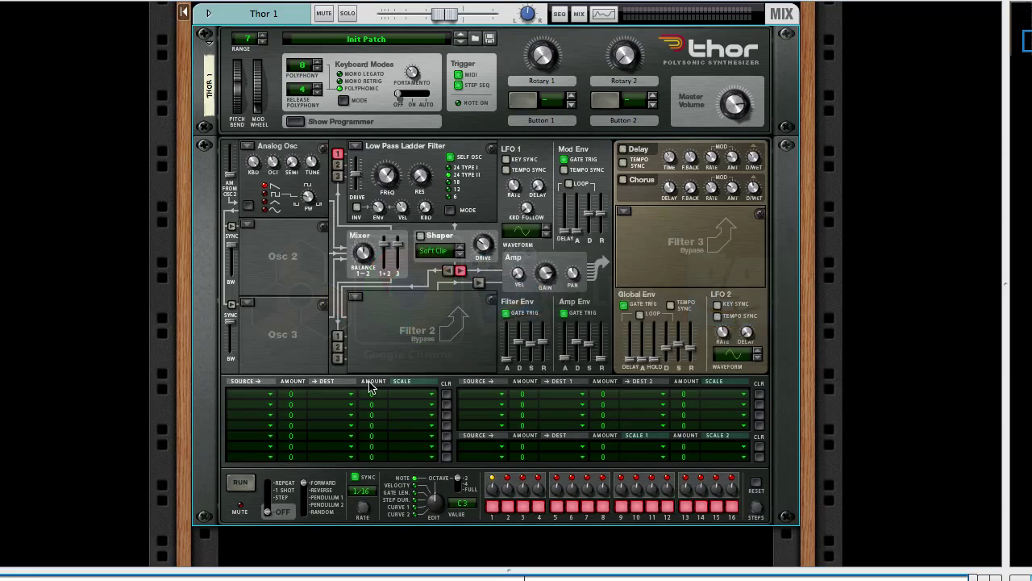
{"action": "key", "text": "super+Tab"}
{"action": "key", "text": "super+Tab"}
{"action": "key", "text": "super+Tab"}
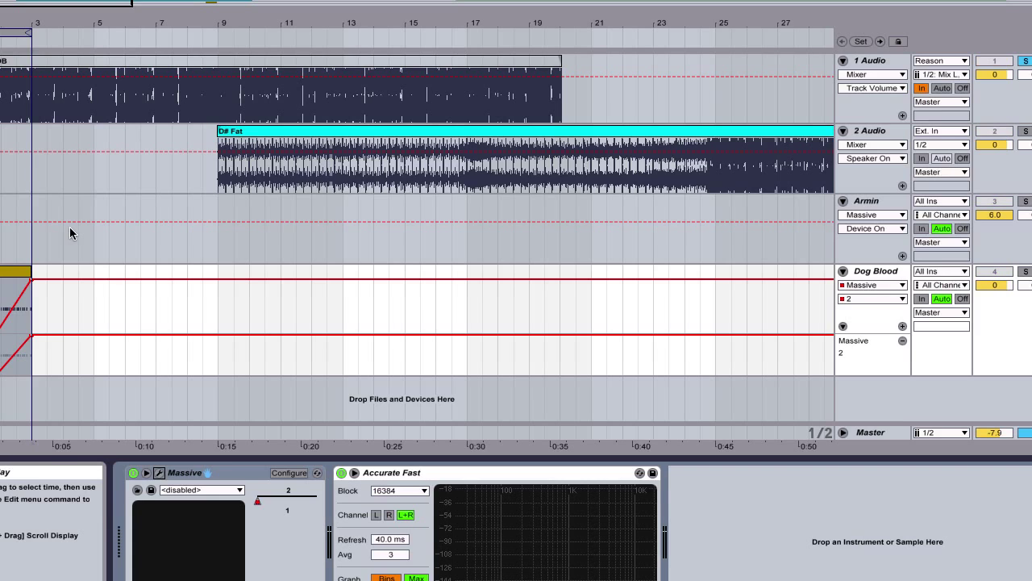
{"action": "left_click", "coordinate": [941, 88]}
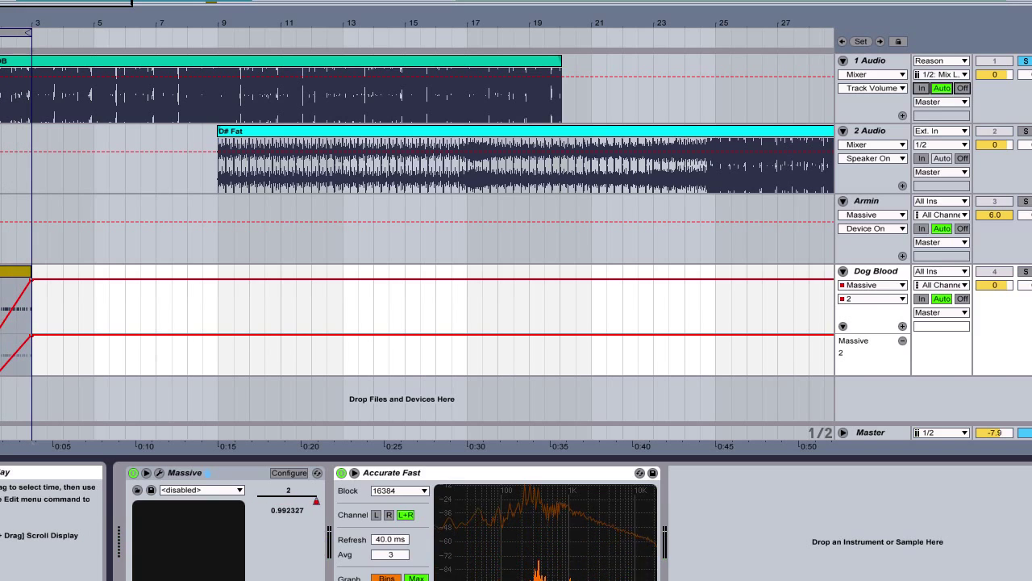
Solo the Dog Blood track, after briefly soloing the 1 Audio track instead.
{"action": "left_click", "coordinate": [1024, 271]}
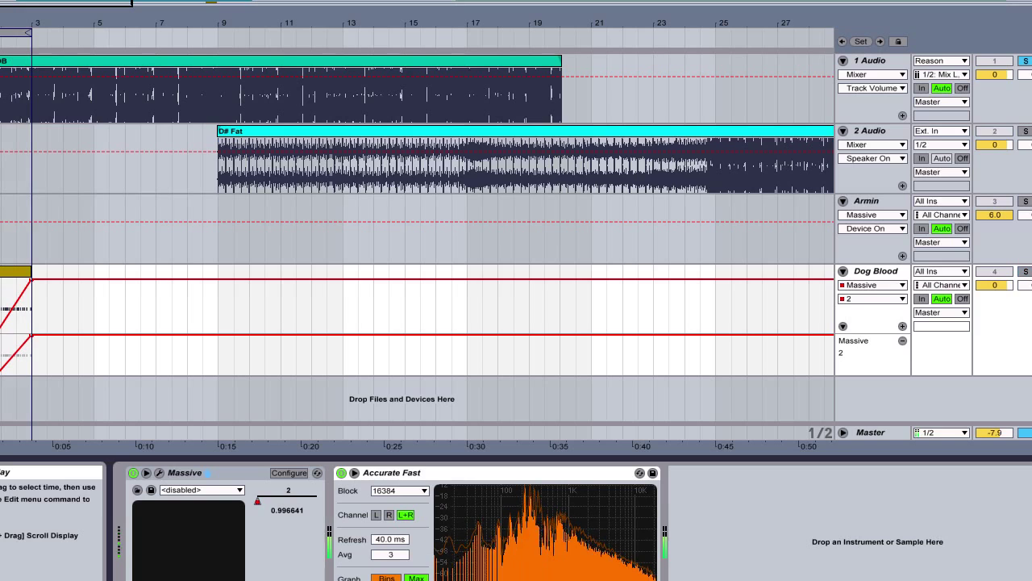
{"action": "left_click", "coordinate": [1024, 60]}
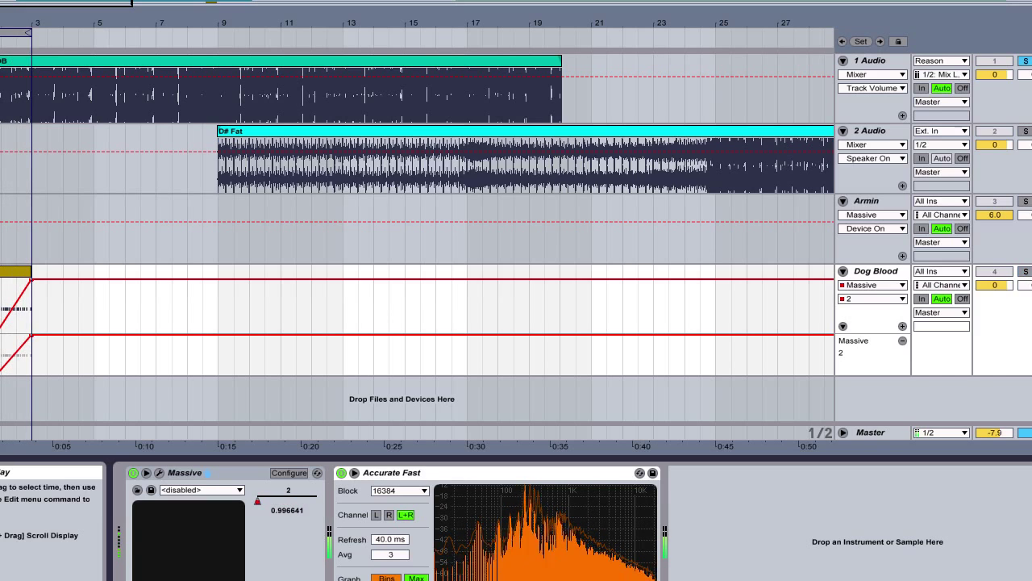
{"action": "left_click", "coordinate": [1024, 271]}
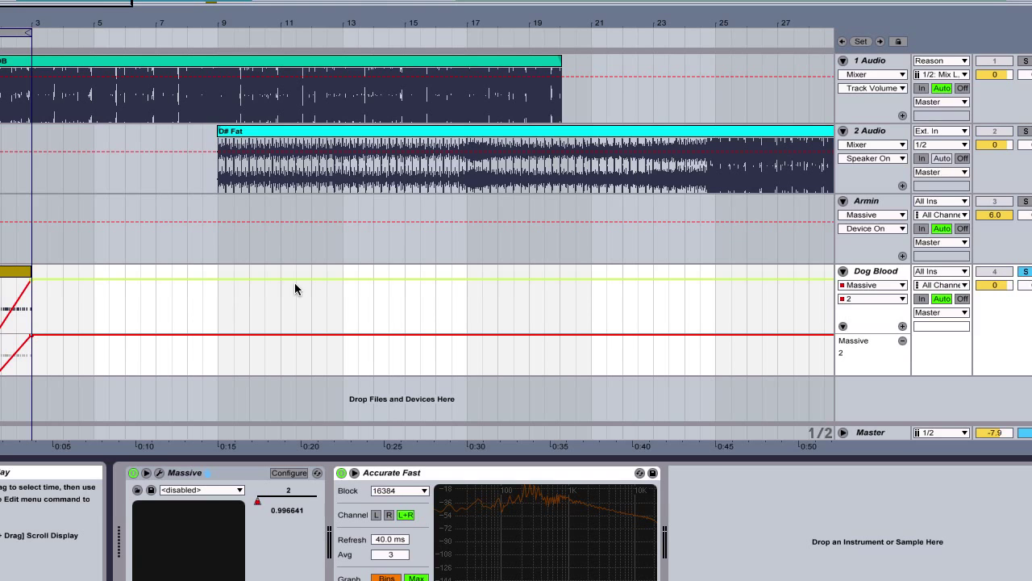
Loop bars 41–43 around the Armin clip and play it, then zoom back out and select Dog Blood.
{"action": "scroll", "coordinate": [294, 282], "scroll_direction": "right", "scroll_amount": 10}
{"action": "left_click", "coordinate": [499, 207]}
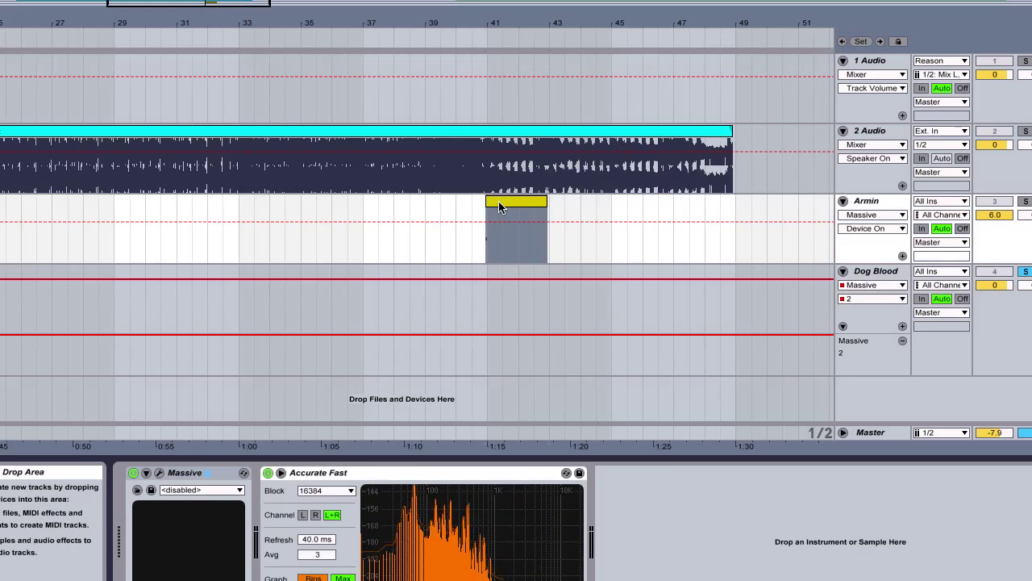
{"action": "key", "text": "ctrl+l"}
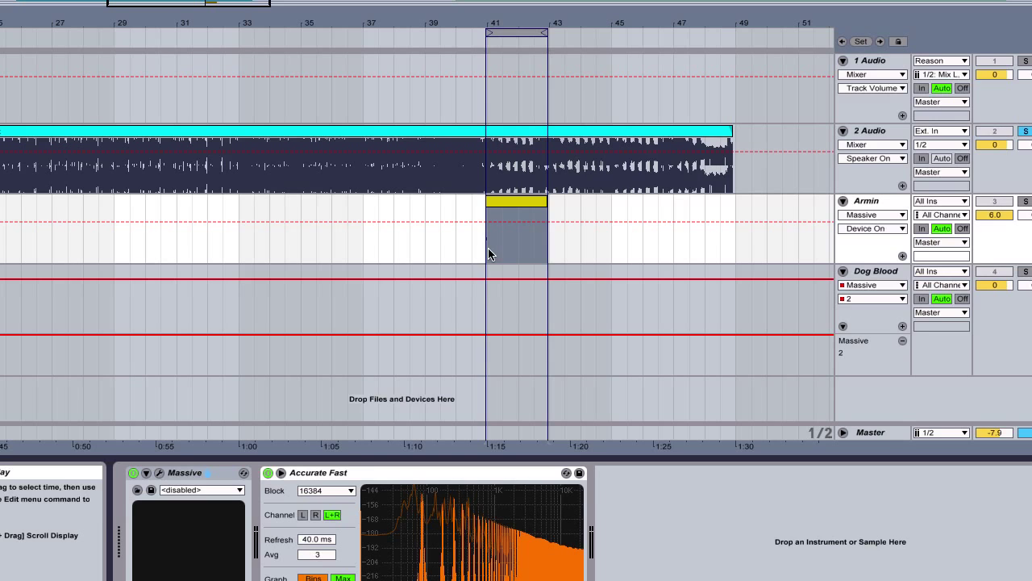
{"action": "key", "text": "space"}
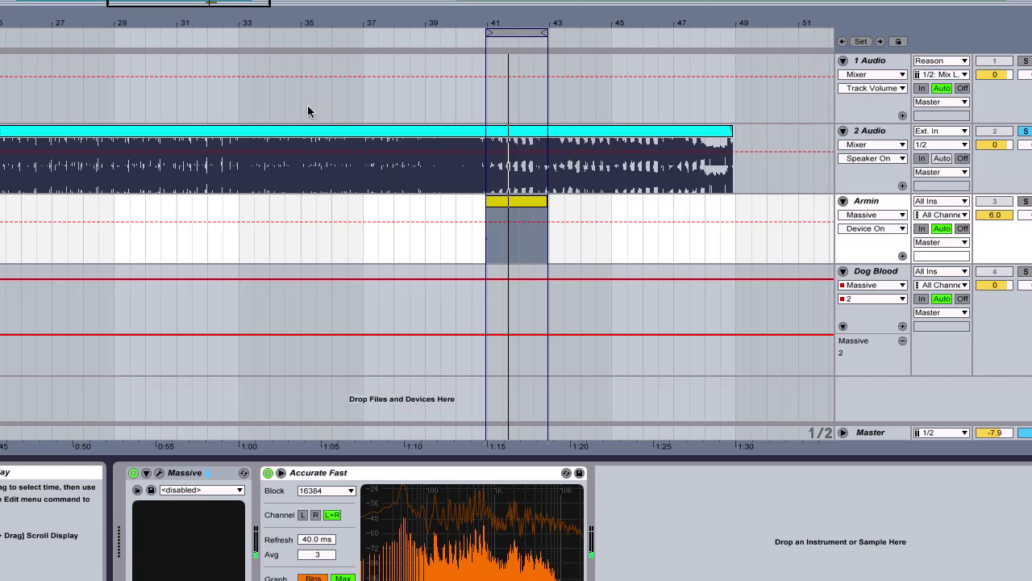
{"action": "left_click_drag", "start_coordinate": [282, 24], "coordinate": [15, 131]}
{"action": "left_click", "coordinate": [5, 282]}
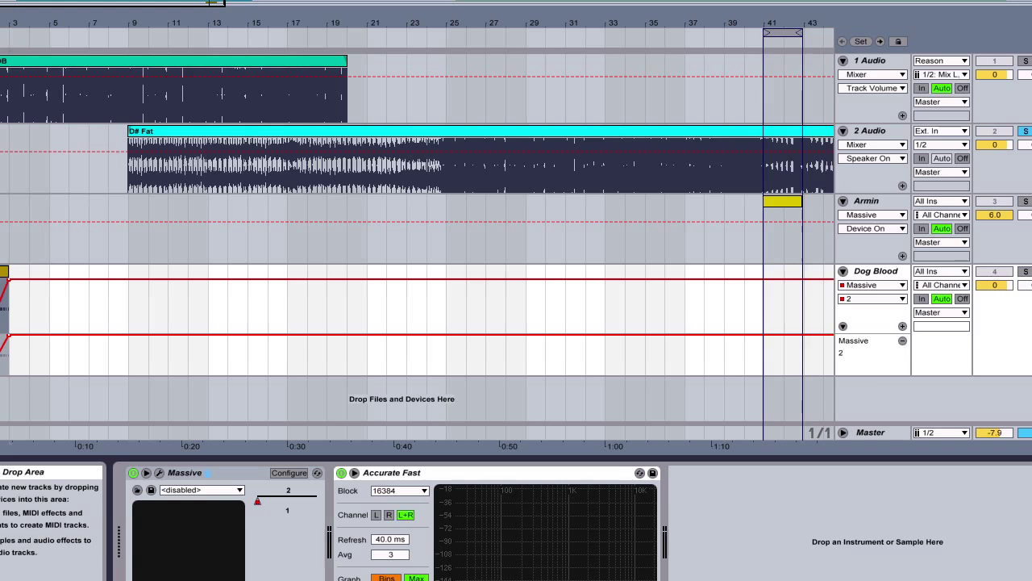
Switch to Reason and set Thor's Filter 1 slot to Bypass, removing the Low Pass Ladder filter.
{"action": "left_click", "coordinate": [2, 260]}
{"action": "key", "text": "super+Tab"}
{"action": "key", "text": "super+Tab"}
{"action": "key", "text": "super+Tab"}
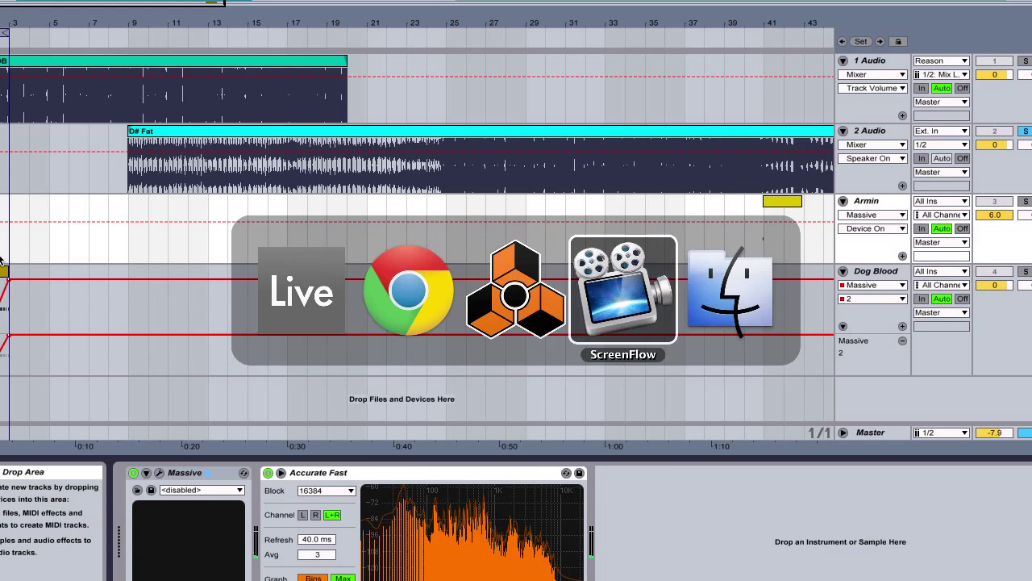
{"action": "key", "text": "super+Tab"}
{"action": "key", "text": "super+Tab"}
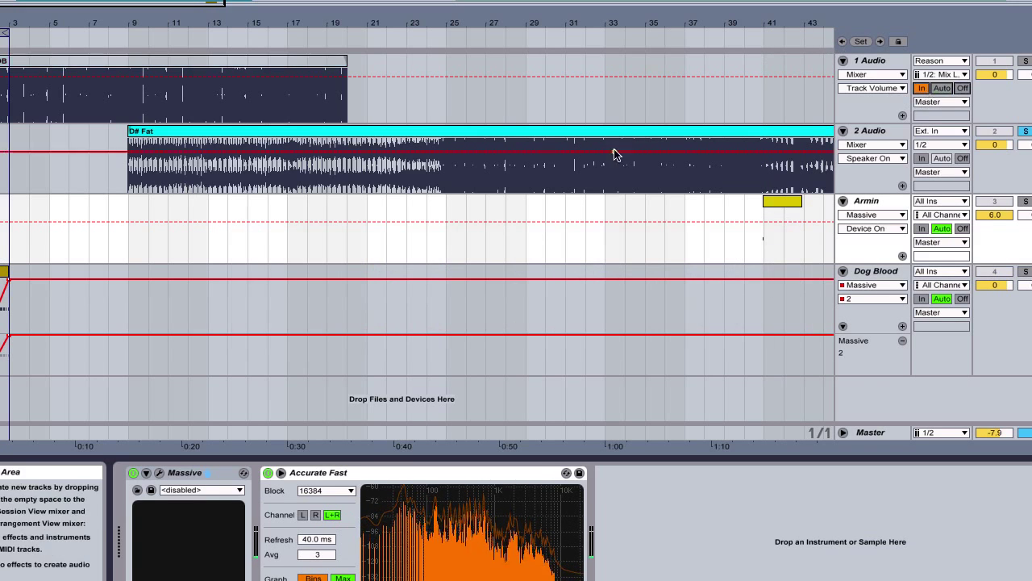
{"action": "key", "text": "super+Tab"}
{"action": "key", "text": "super+Tab"}
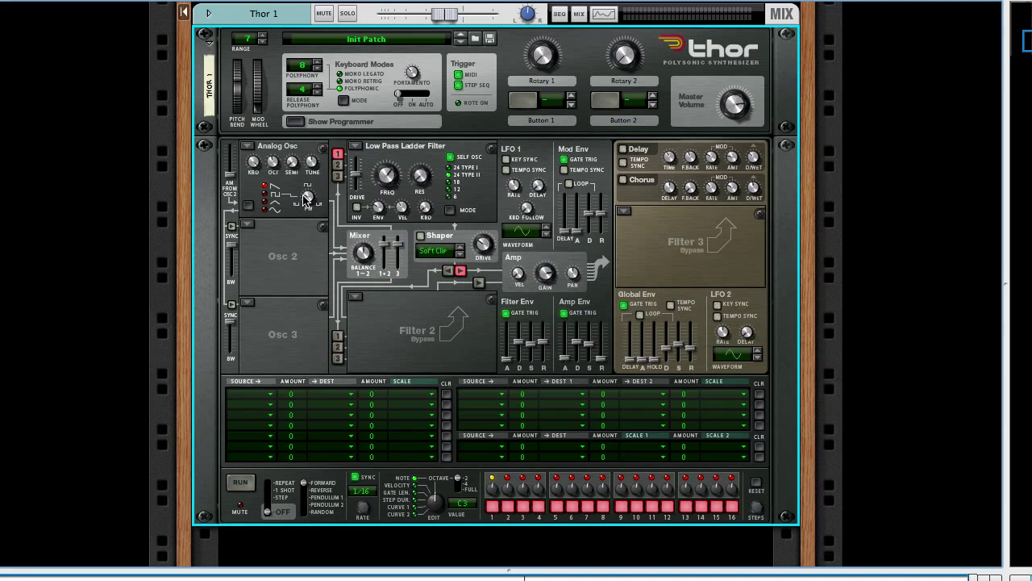
{"action": "mouse_move", "coordinate": [306, 200]}
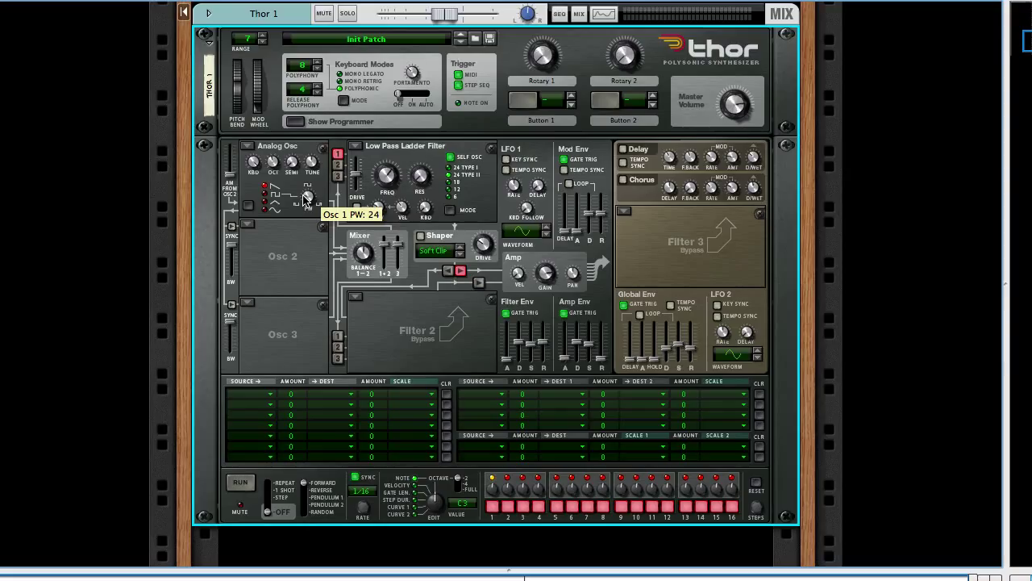
{"action": "left_click", "coordinate": [356, 146]}
{"action": "left_click", "coordinate": [394, 208]}
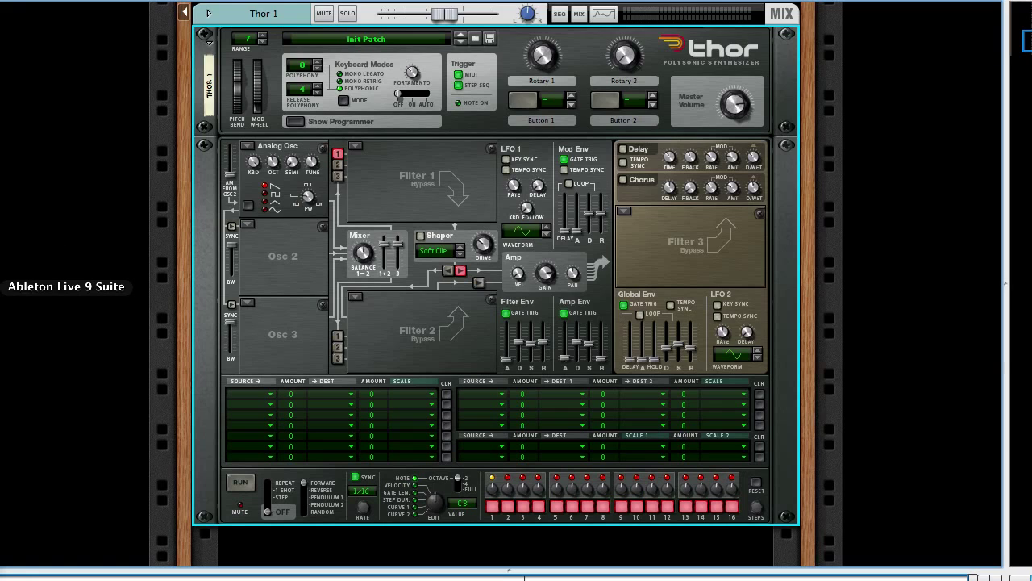
Open the Armin track's Massive editor full size and shift 5 LFO's sine phase leftwards.
{"action": "left_click", "coordinate": [4, 287]}
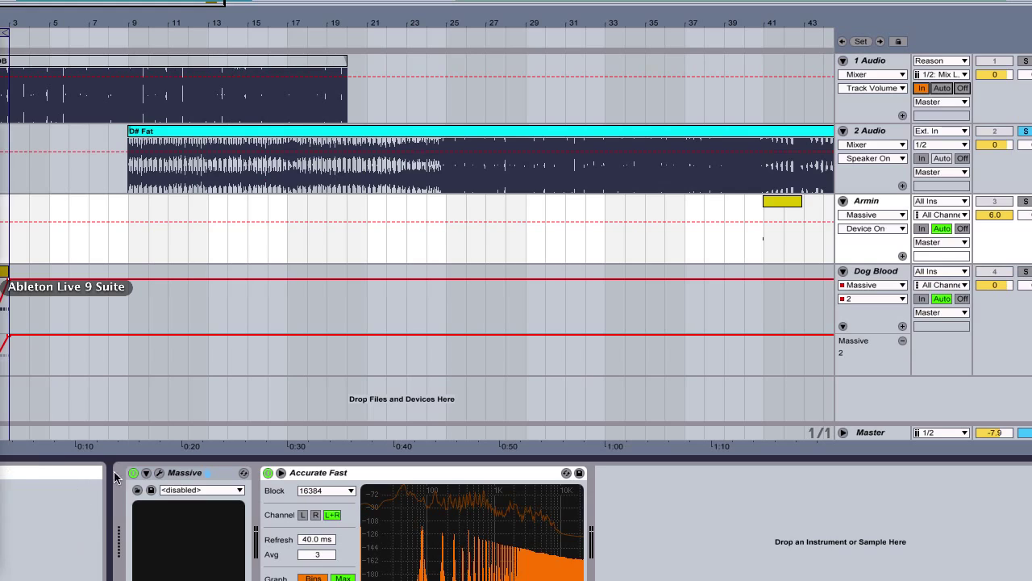
{"action": "left_click", "coordinate": [159, 473]}
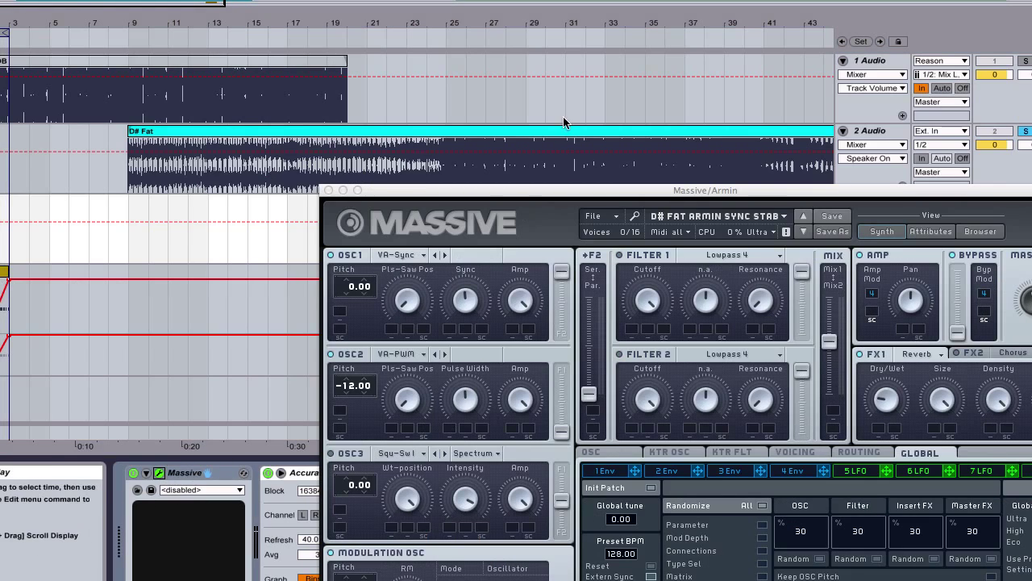
{"action": "double_click", "coordinate": [608, 191]}
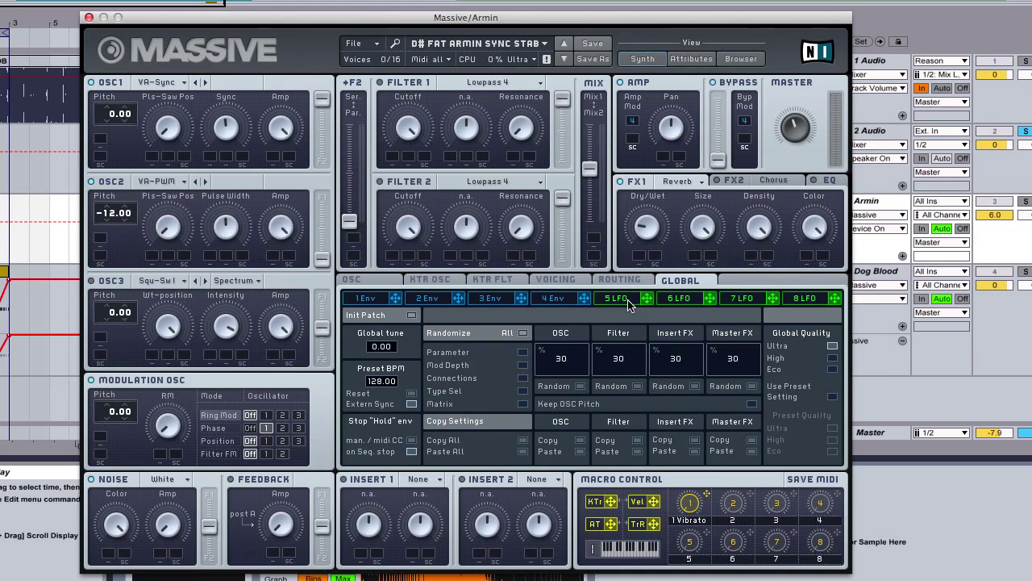
{"action": "left_click", "coordinate": [626, 300]}
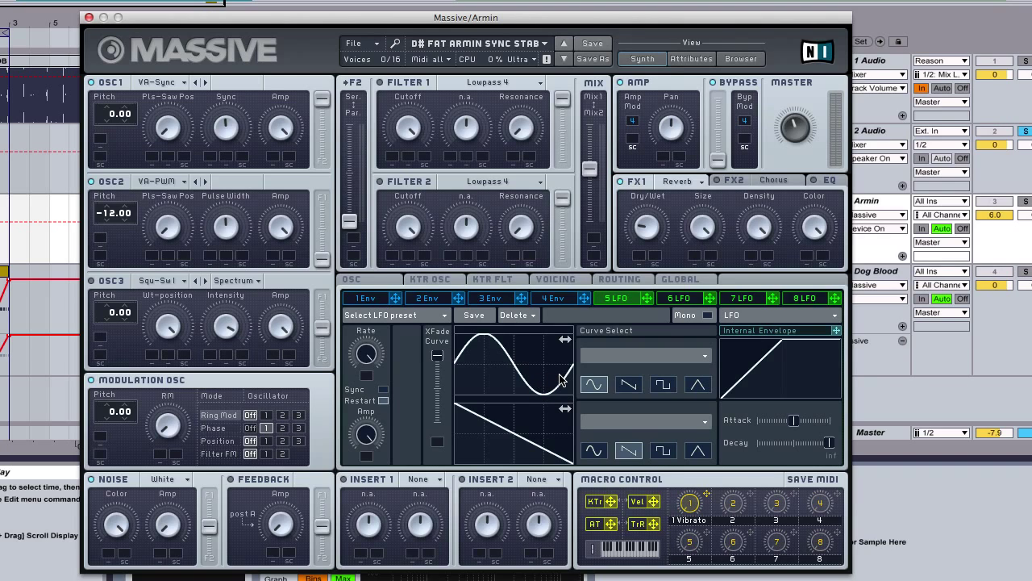
{"action": "left_click_drag", "start_coordinate": [563, 381], "coordinate": [528, 371]}
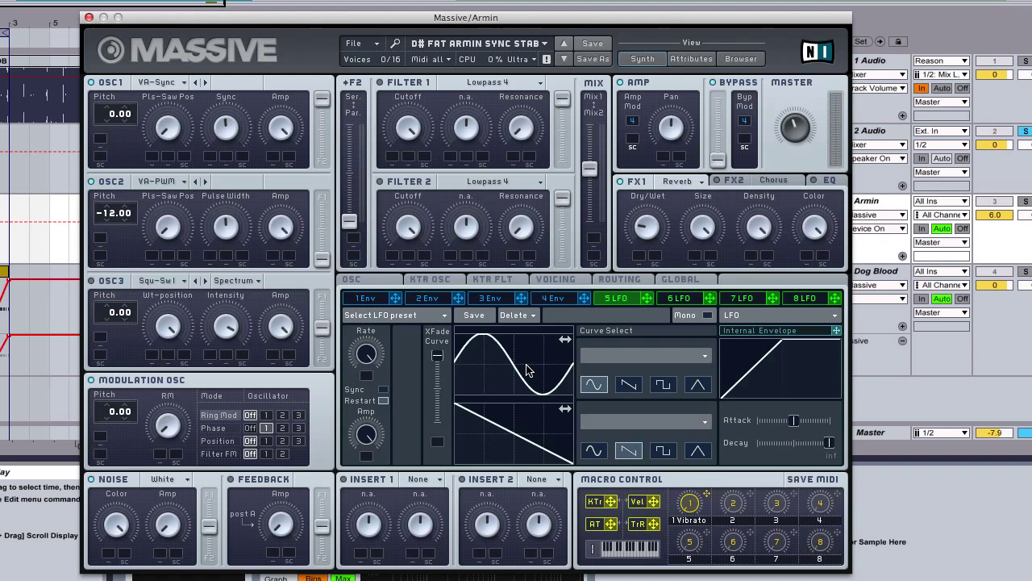
Close the Massive window and return to Reason's Thor Init Patch.
{"action": "left_click", "coordinate": [89, 18]}
{"action": "key", "text": "super+Tab"}
{"action": "key", "text": "super+Tab"}
{"action": "key", "text": "super+Tab"}
{"action": "key", "text": "super+Tab"}
{"action": "key", "text": "super+Tab"}
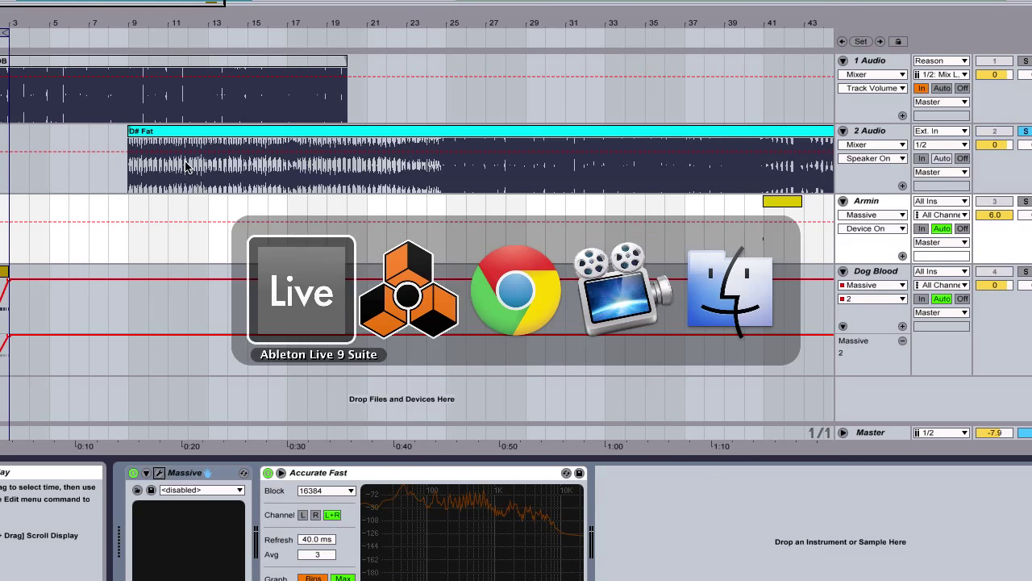
{"action": "key", "text": "super+Tab"}
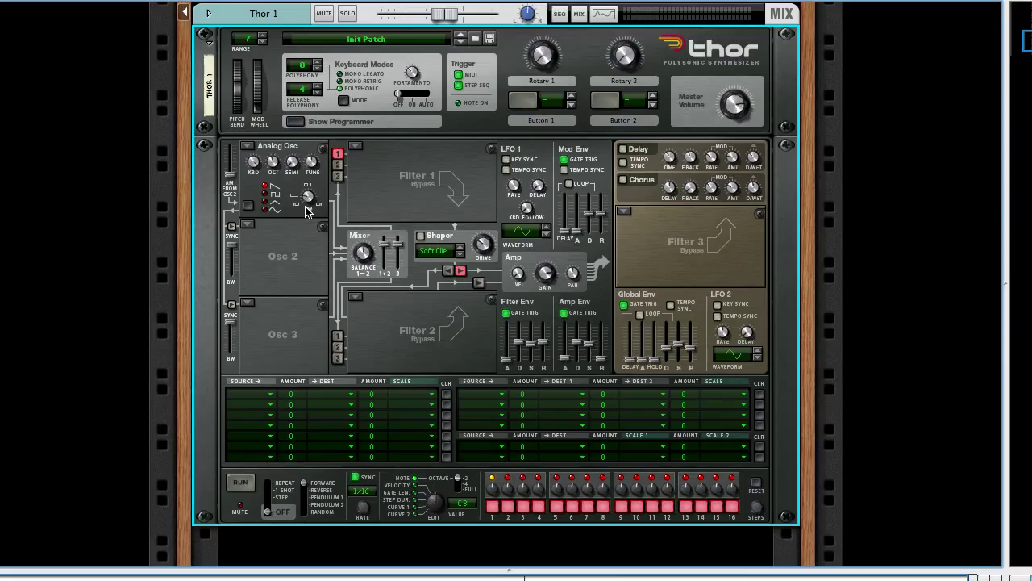
Show Reason's On-screen Piano Keys with F4, glancing at Live before returning to Reason.
{"action": "key", "text": "F4"}
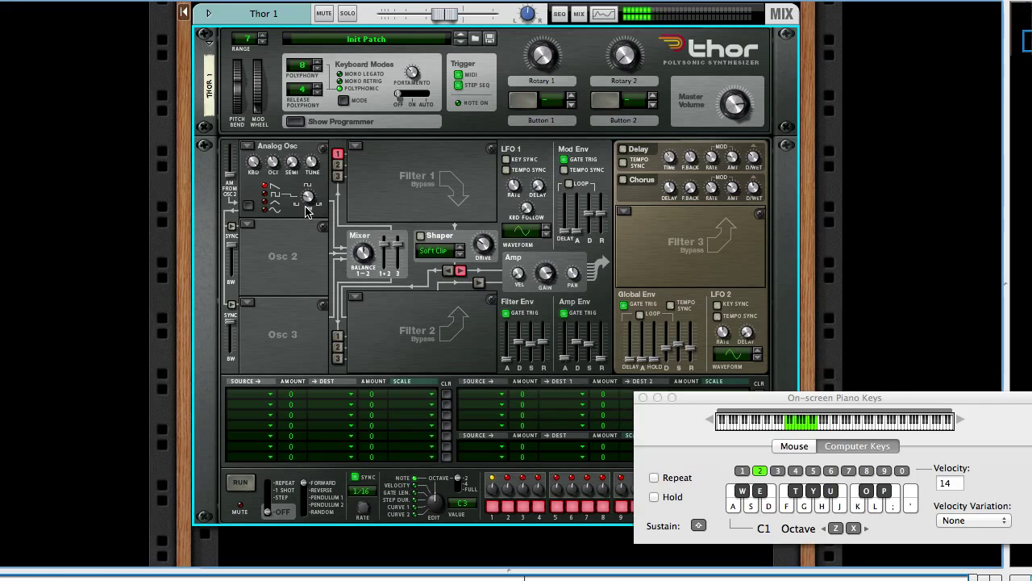
{"action": "key", "text": "super+Tab"}
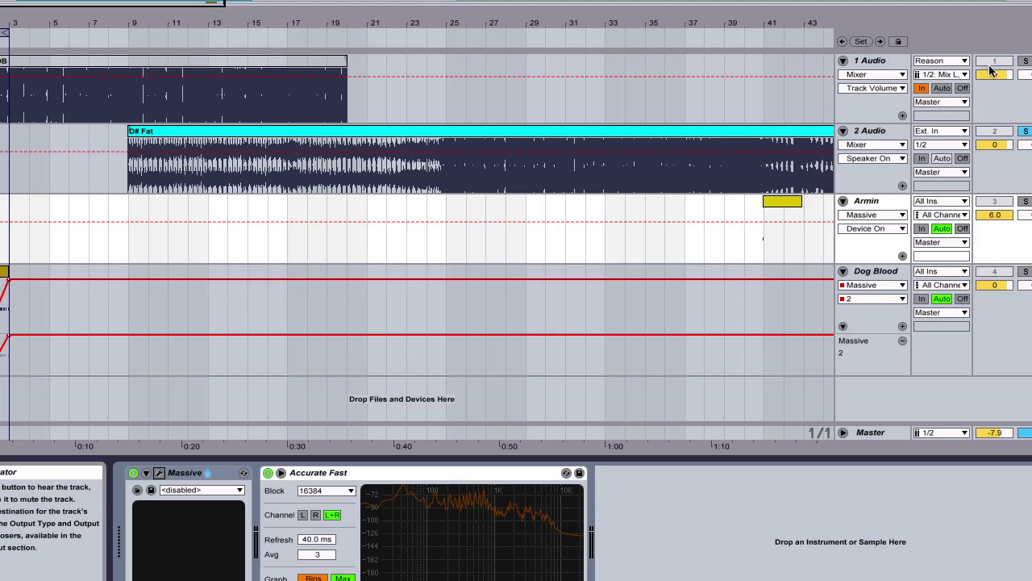
{"action": "key", "text": "super+Tab"}
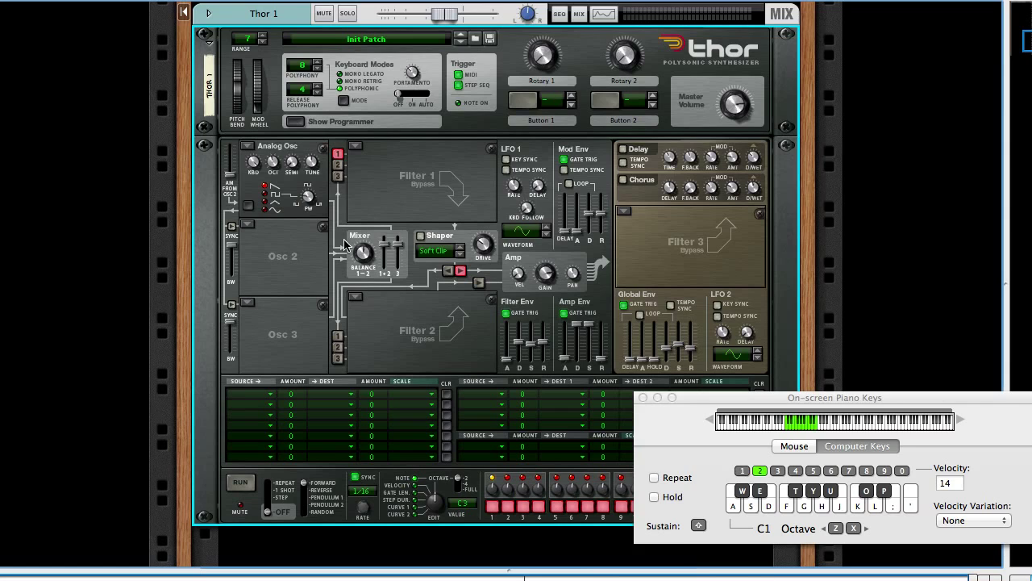
Make Osc 2 an Analog oscillator feeding Filter 1 instead of Osc 1, and enable Osc 2 Sync.
{"action": "left_click", "coordinate": [246, 229]}
{"action": "left_click", "coordinate": [324, 139]}
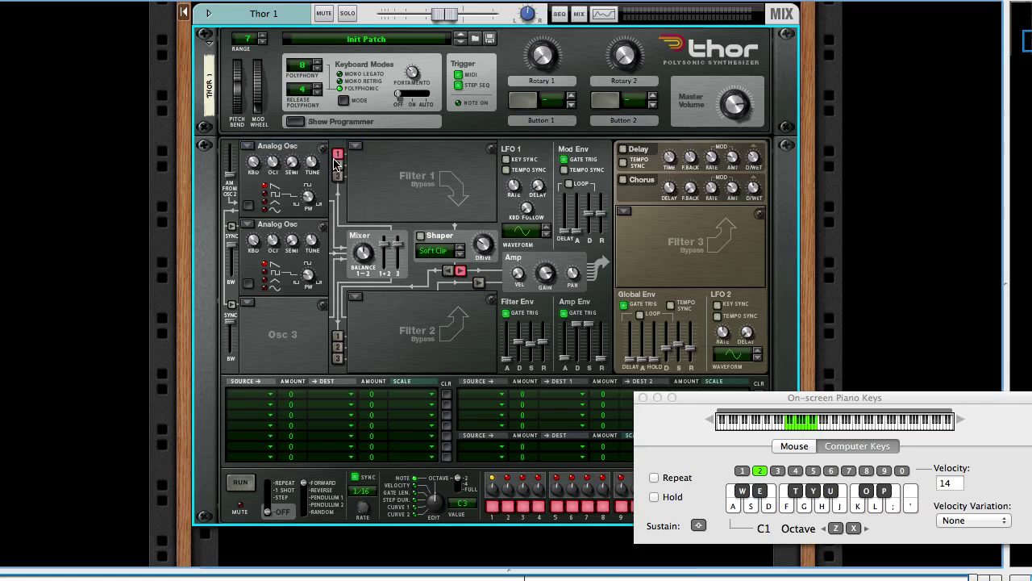
{"action": "left_click", "coordinate": [336, 156]}
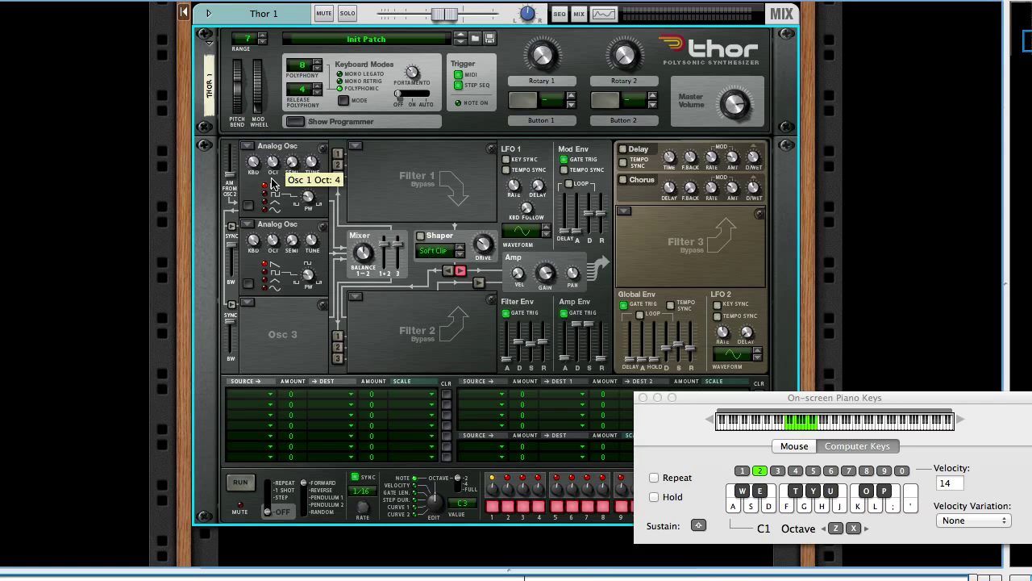
{"action": "left_click", "coordinate": [338, 165]}
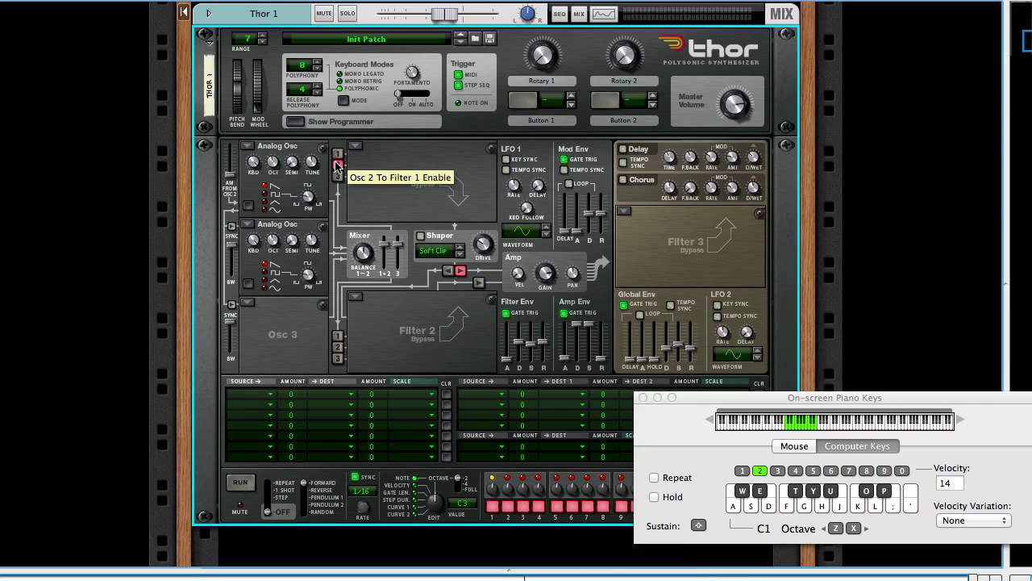
{"action": "left_click", "coordinate": [231, 228]}
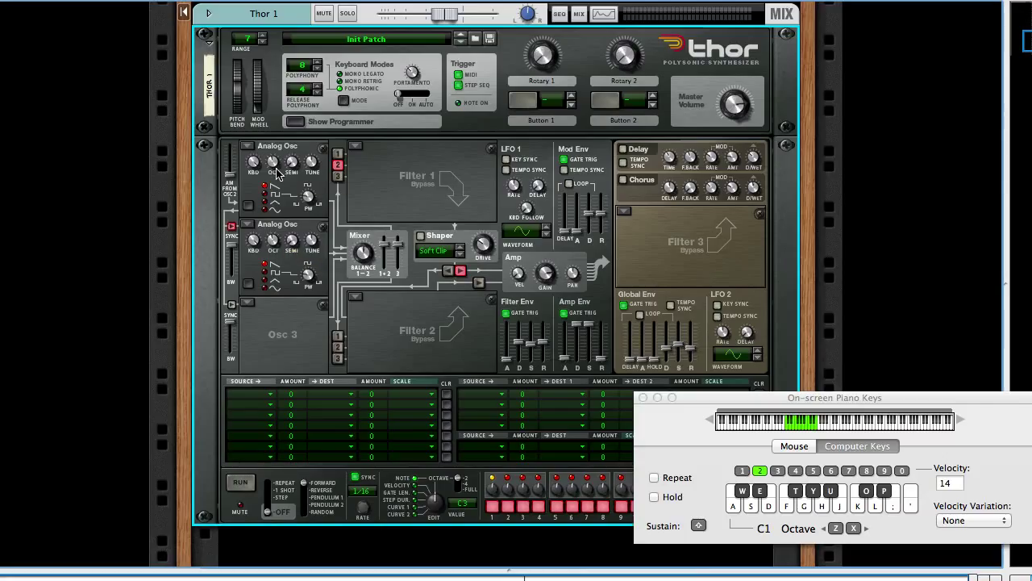
Play test notes while dropping Osc 1's octave from 4 and raising it back to 2.
{"action": "key", "text": "h"}
{"action": "left_click_drag", "start_coordinate": [273, 163], "coordinate": [275, 167]}
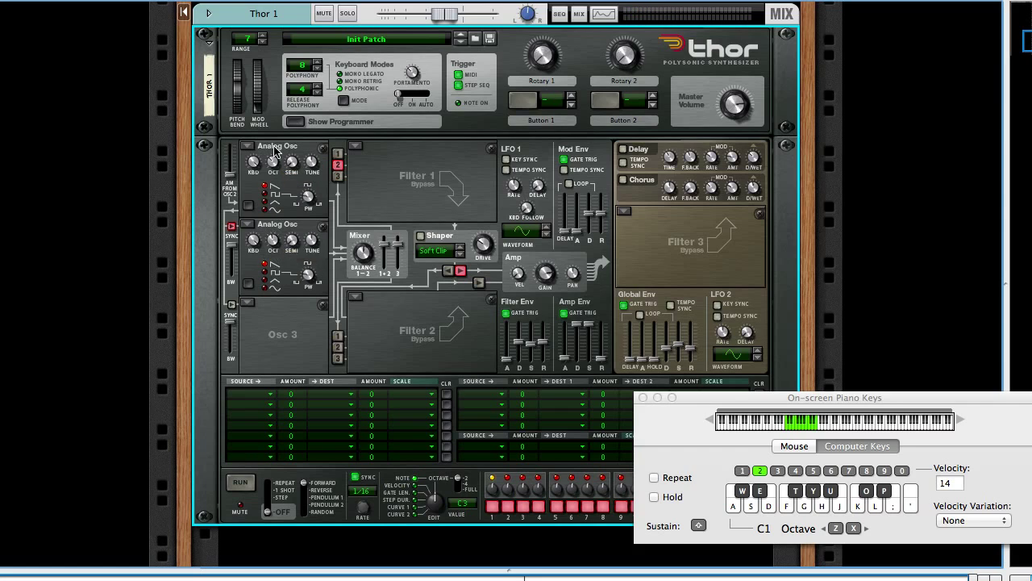
{"action": "key", "text": "h"}
{"action": "key", "text": "g"}
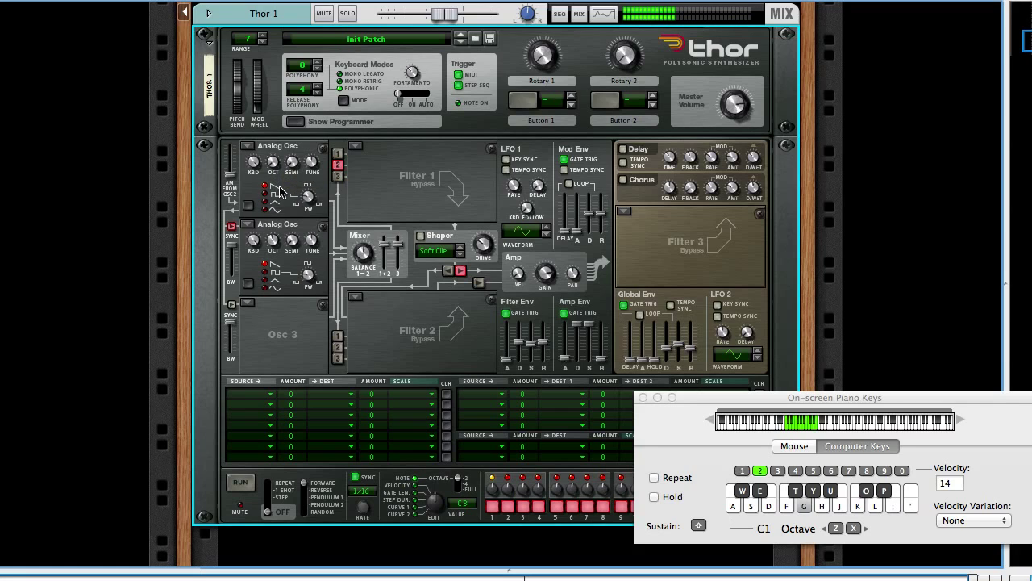
{"action": "key", "text": "h"}
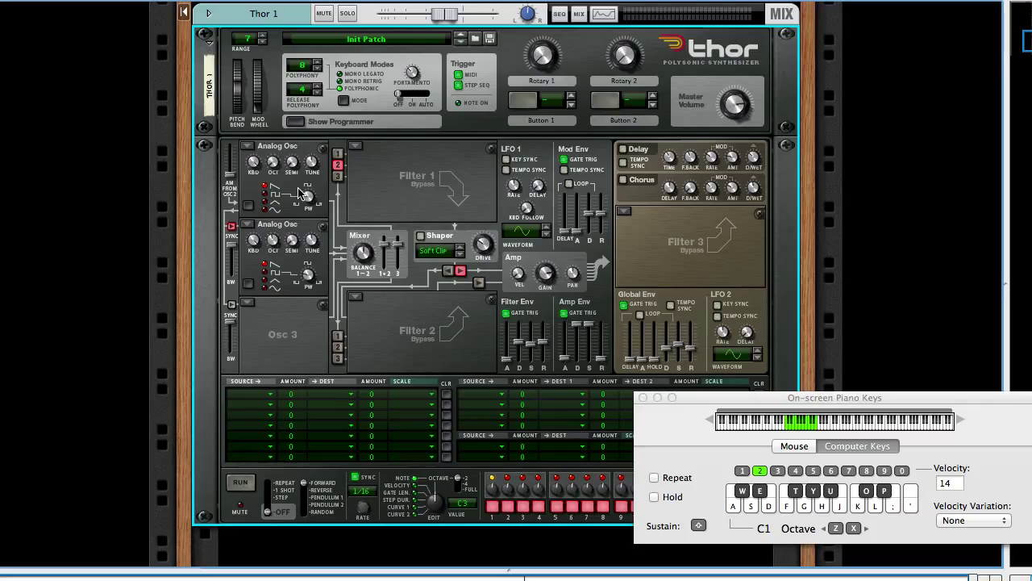
{"action": "key", "text": "h"}
{"action": "key", "text": "h"}
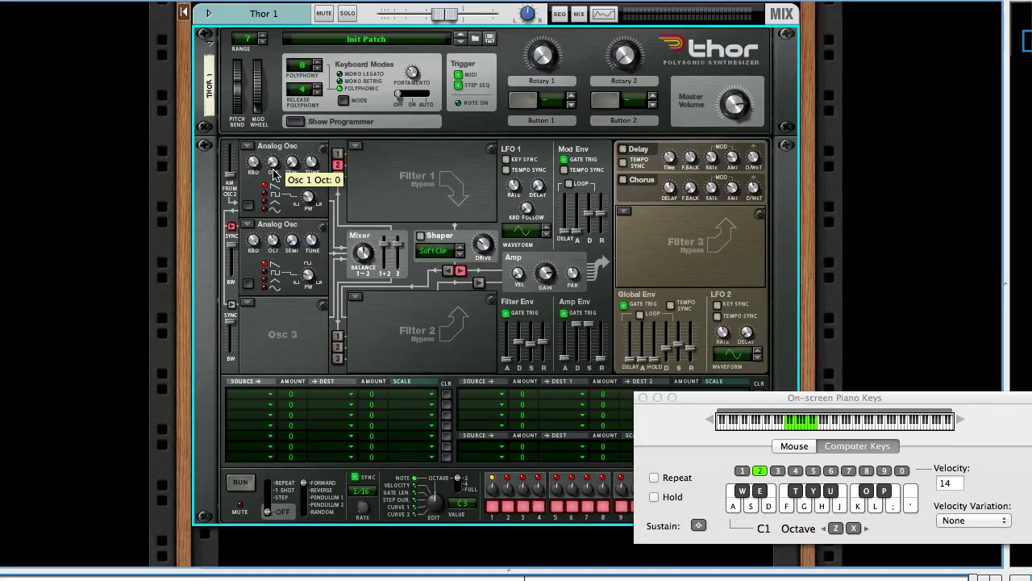
{"action": "left_click_drag", "start_coordinate": [274, 175], "coordinate": [277, 151]}
{"action": "key", "text": "h"}
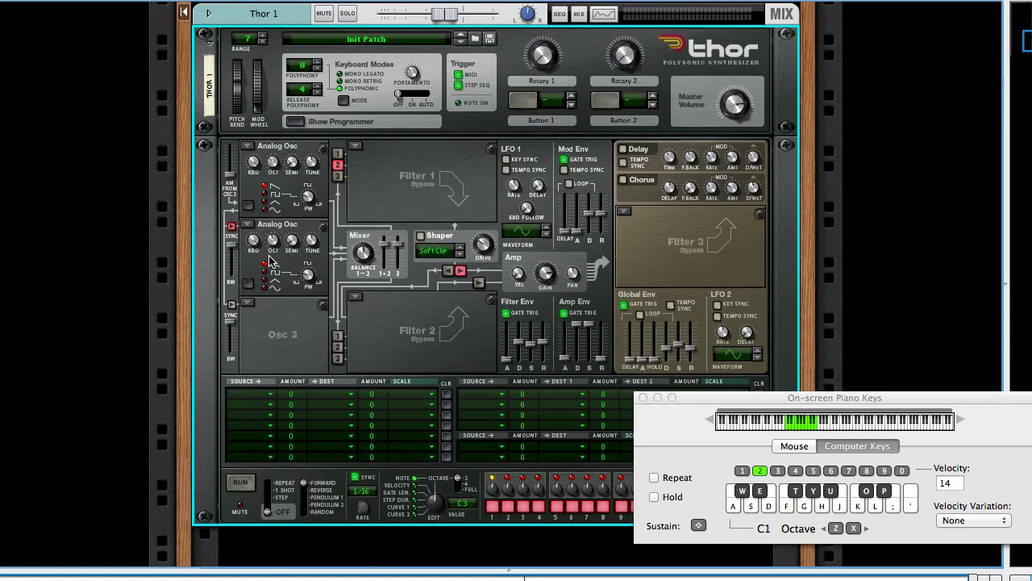
Set mod row 1 to Rotary1 → Osc2 Pitch at amount 100, then test with a note.
{"action": "left_click", "coordinate": [266, 393]}
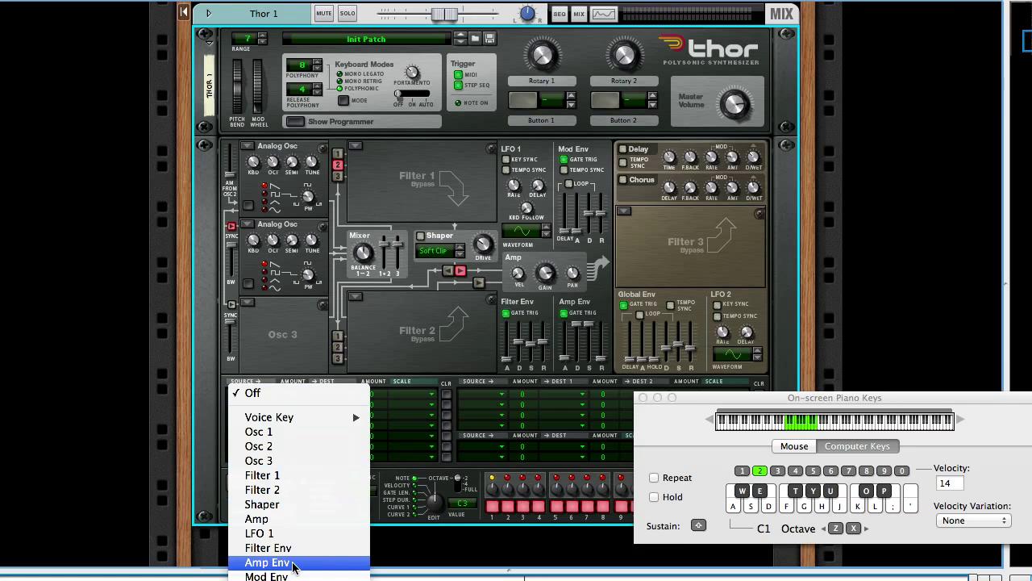
{"action": "scroll", "coordinate": [294, 548], "scroll_direction": "down", "scroll_amount": 3}
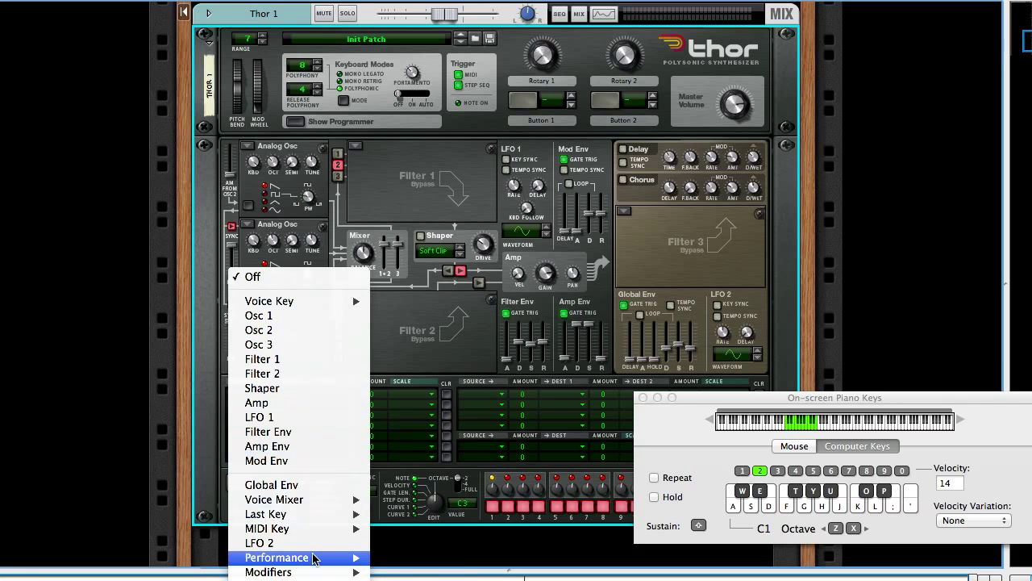
{"action": "left_click", "coordinate": [400, 542]}
{"action": "left_click", "coordinate": [329, 393]}
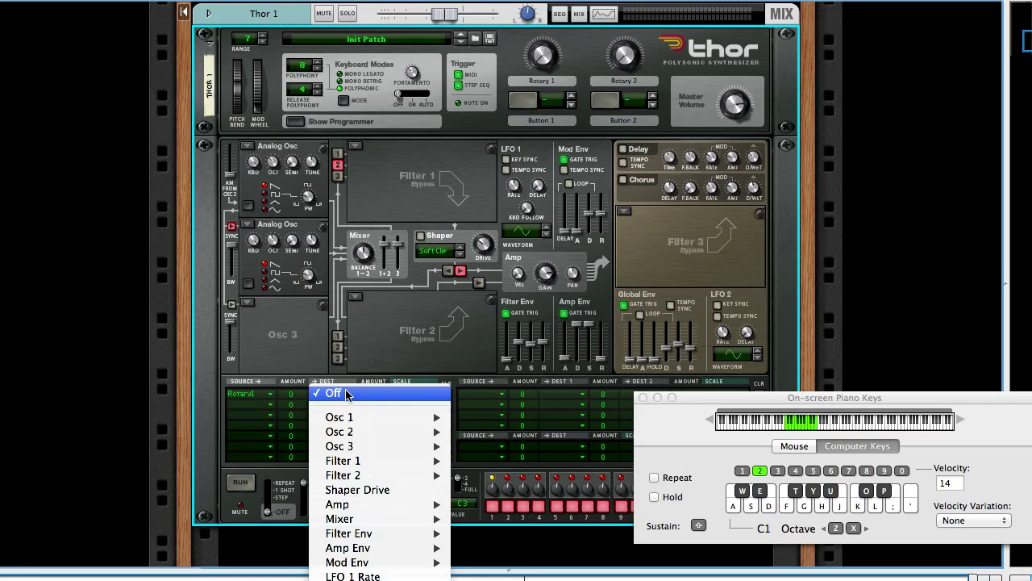
{"action": "left_click", "coordinate": [476, 428]}
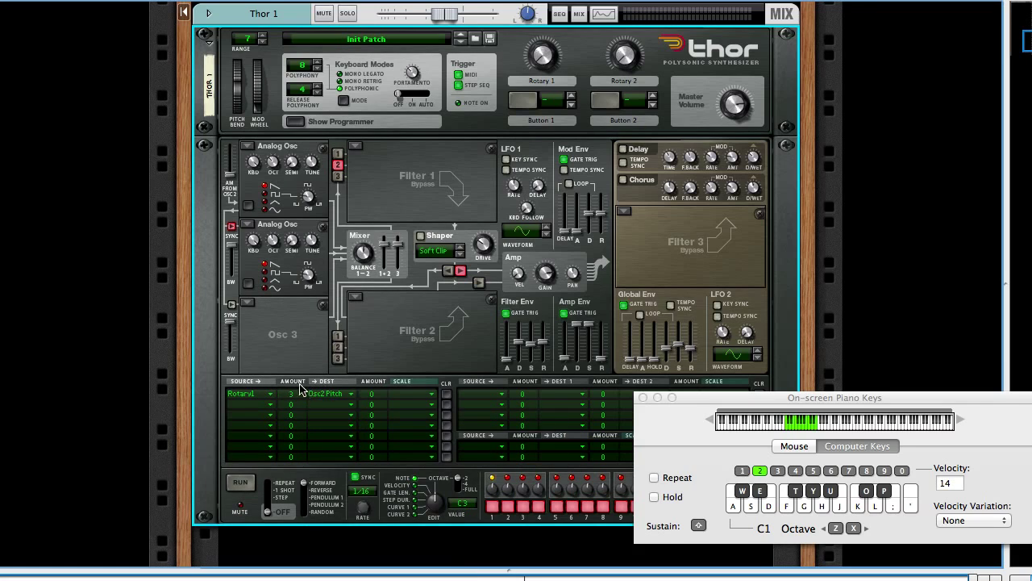
{"action": "left_click_drag", "start_coordinate": [309, 395], "coordinate": [315, 320]}
{"action": "key", "text": "h"}
Play F notes while turning Rotary 1 up to about 42, sweeping the synced Osc 2 pitch.
{"action": "key", "text": "f"}
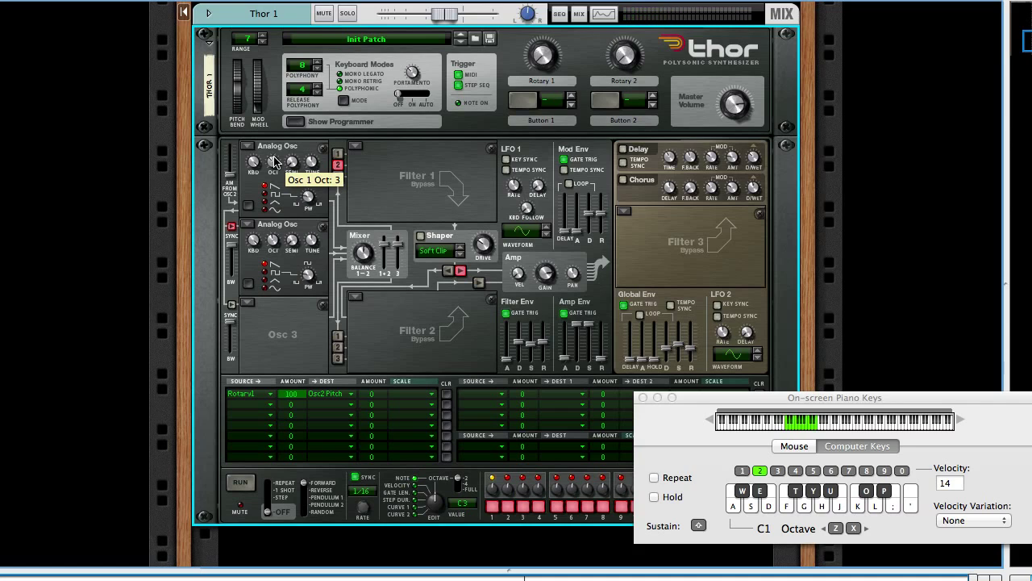
{"action": "key", "text": "f"}
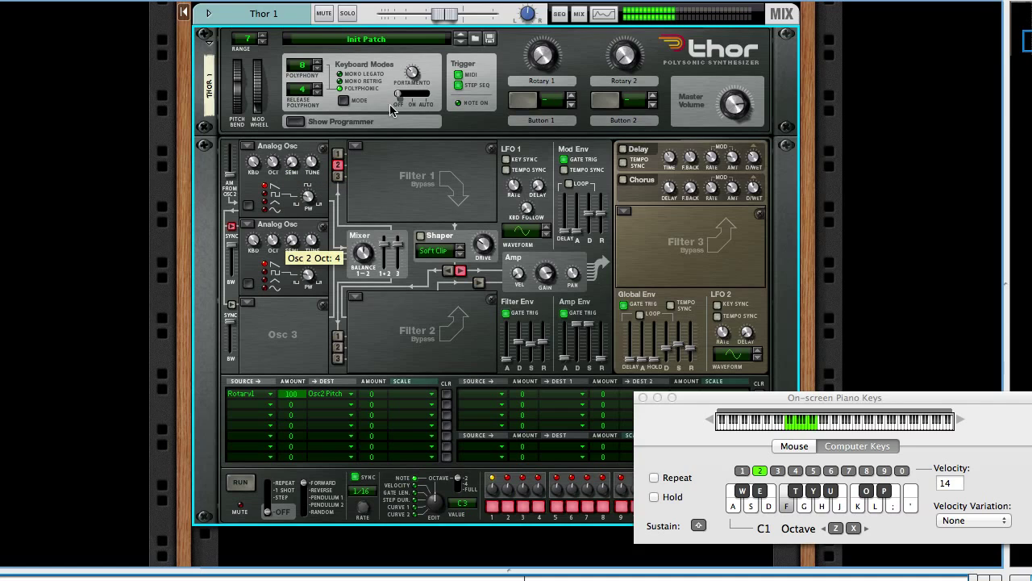
{"action": "key", "text": "f"}
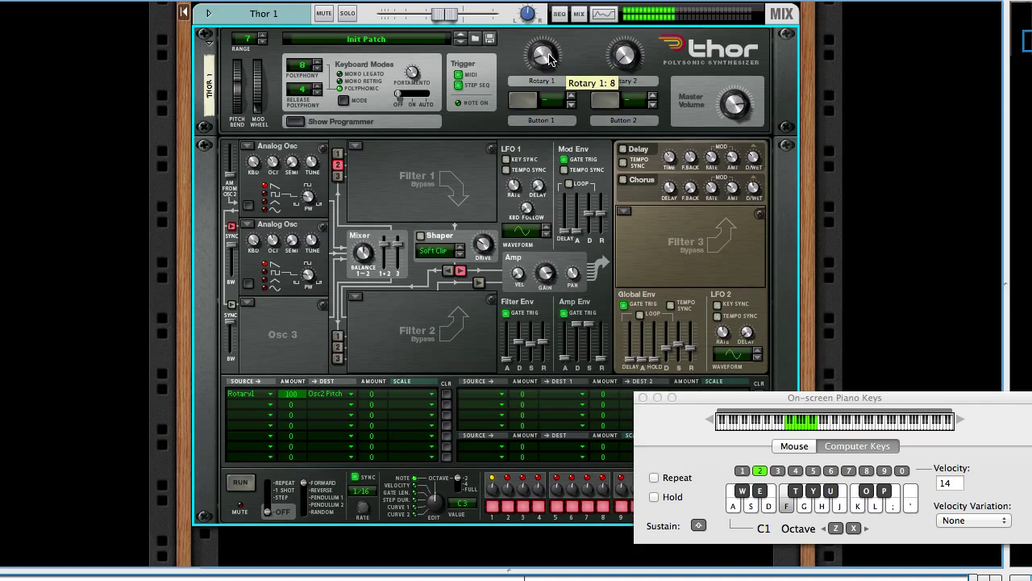
{"action": "left_click_drag", "start_coordinate": [548, 54], "coordinate": [563, 85]}
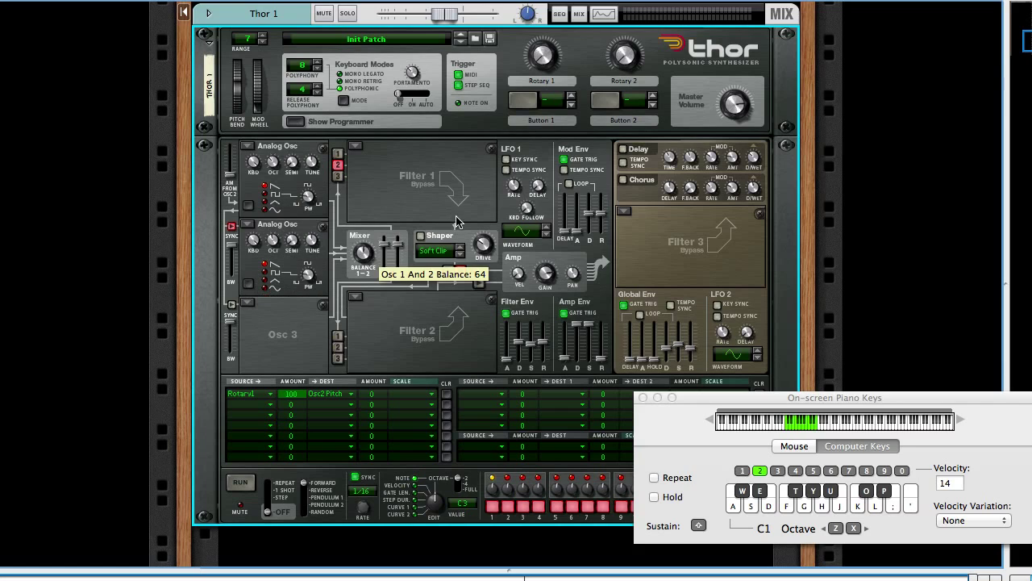
{"action": "key", "text": "f"}
{"action": "left_click_drag", "start_coordinate": [551, 54], "coordinate": [545, 44]}
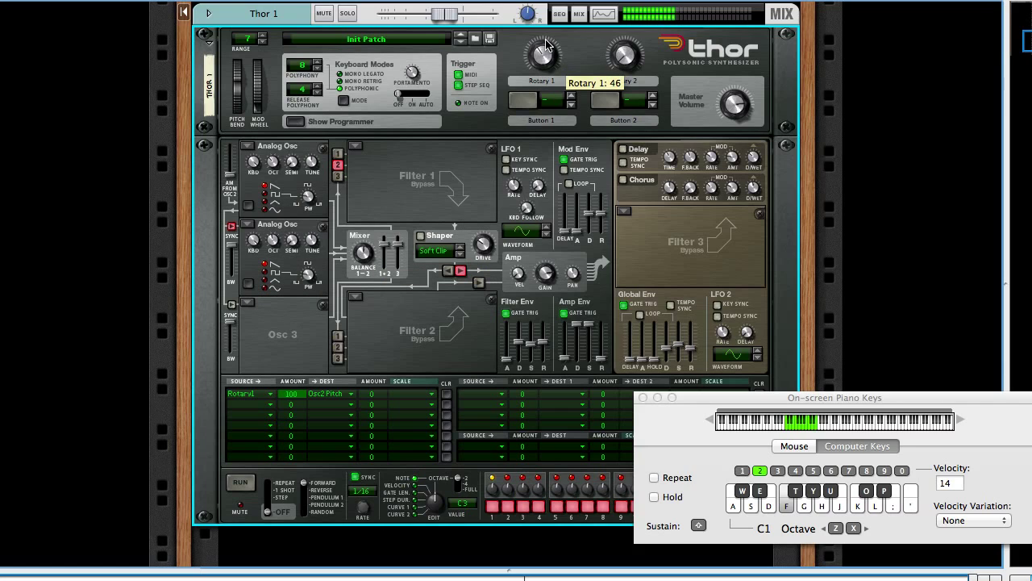
In modulation row 2, route Mod Env to Osc 2 Pitch with amount 34.
{"action": "left_click", "coordinate": [260, 405]}
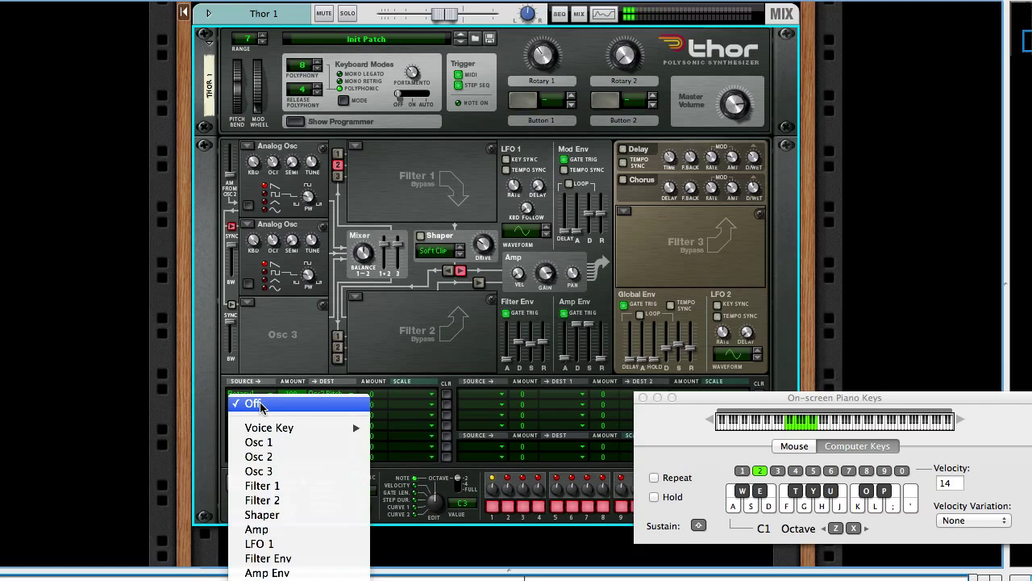
{"action": "scroll", "coordinate": [294, 472], "scroll_direction": "down", "scroll_amount": 5}
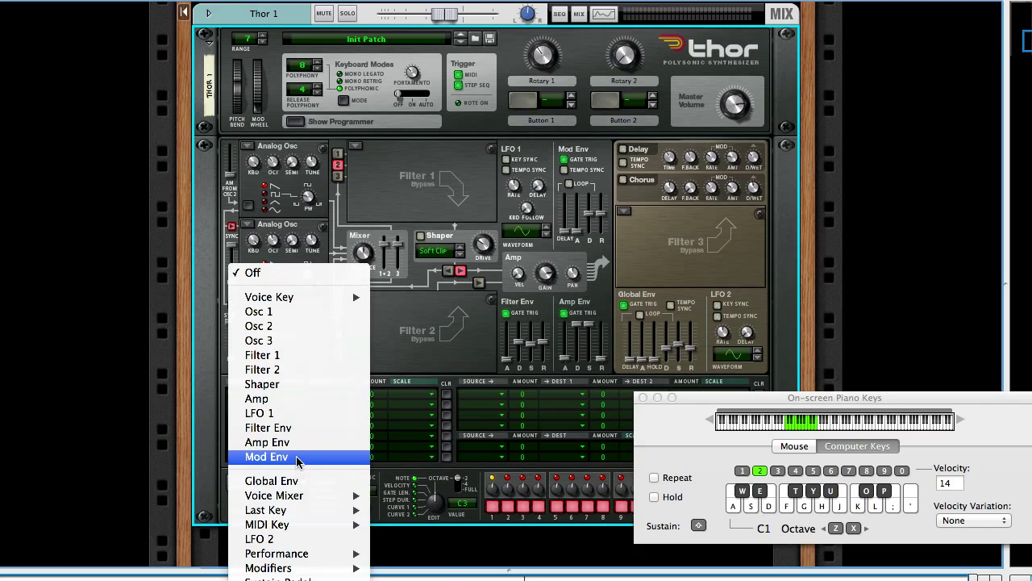
{"action": "left_click", "coordinate": [297, 457]}
{"action": "left_click", "coordinate": [334, 404]}
{"action": "mouse_move", "coordinate": [371, 444]}
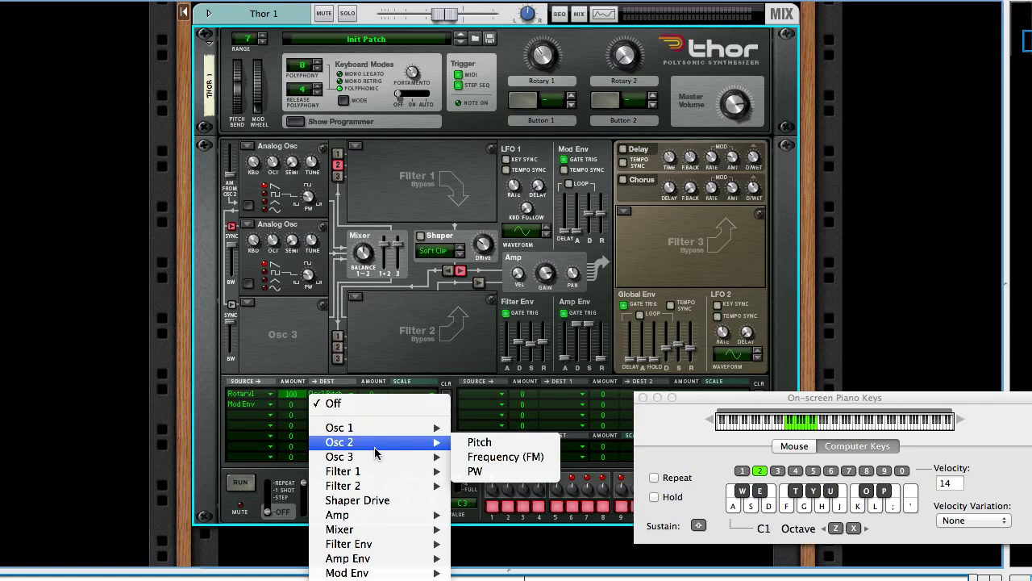
{"action": "left_click", "coordinate": [476, 443]}
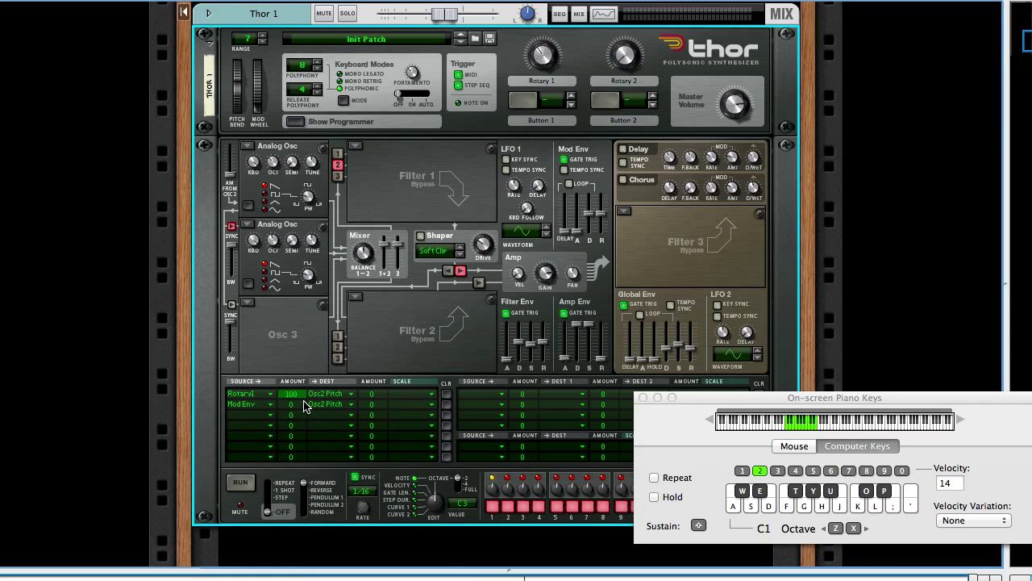
{"action": "left_click_drag", "start_coordinate": [305, 406], "coordinate": [306, 394]}
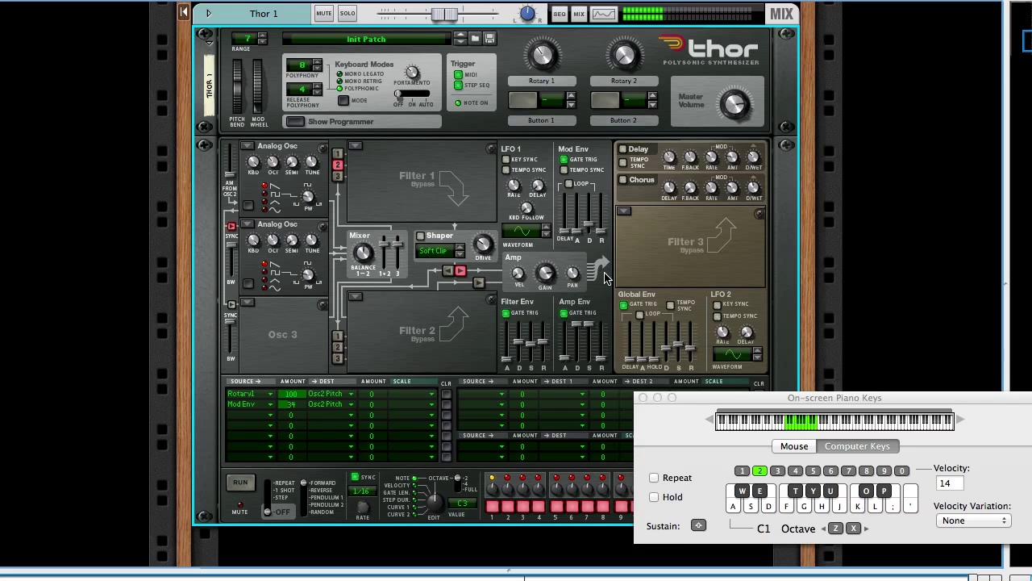
Audition the envelope sweep on low and original-octave notes using Z/X octave shifts.
{"action": "key", "text": "f"}
{"action": "key", "text": "z"}
{"action": "key", "text": "f"}
{"action": "key", "text": "f"}
{"action": "key", "text": "x"}
{"action": "key", "text": "f"}
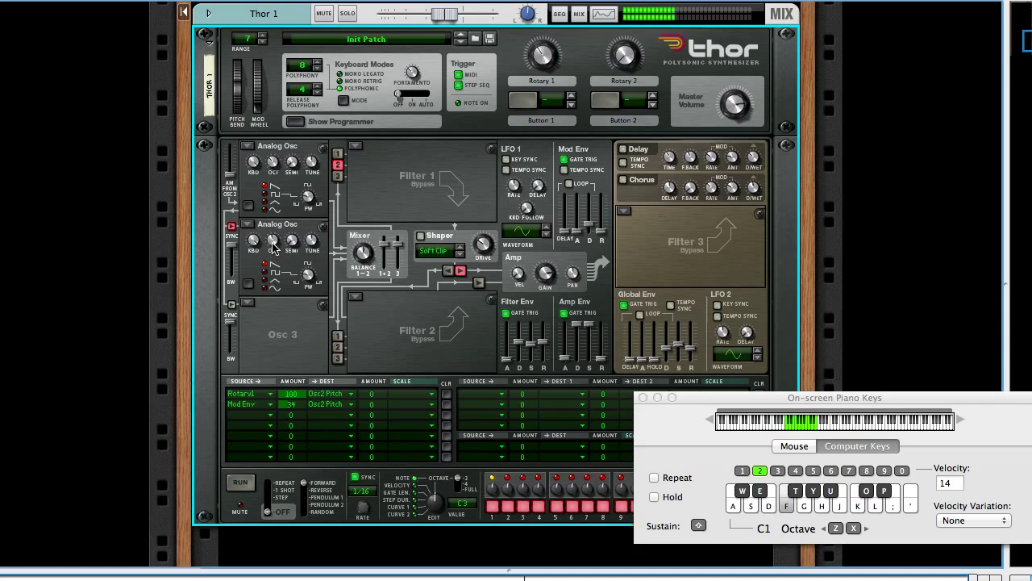
{"action": "key", "text": "f"}
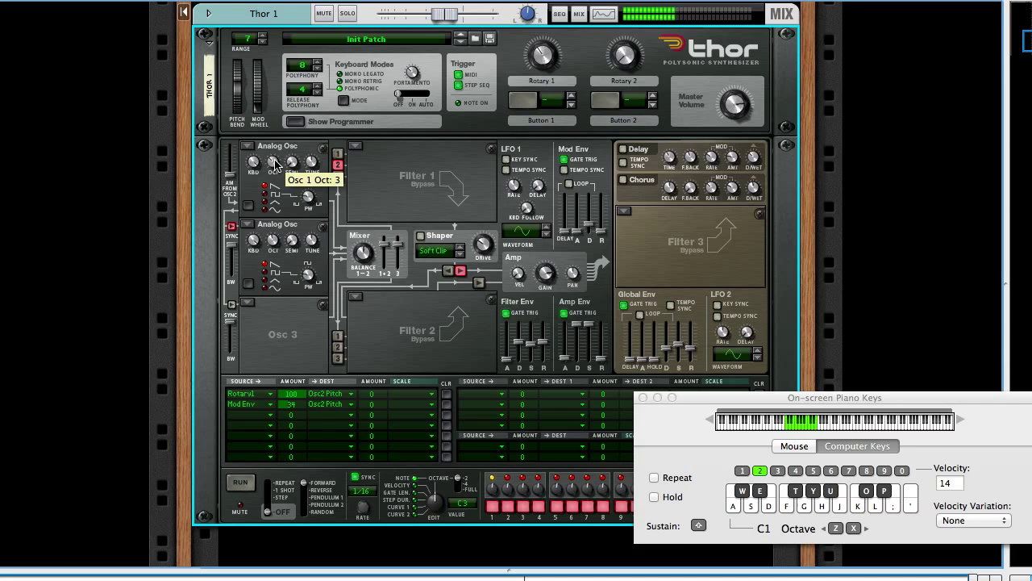
Raise Osc 2's octave from 4 to 5 and sweep Rotary 1 while auditioning notes.
{"action": "left_click_drag", "start_coordinate": [275, 249], "coordinate": [275, 247]}
{"action": "key", "text": "f"}
{"action": "key", "text": "f"}
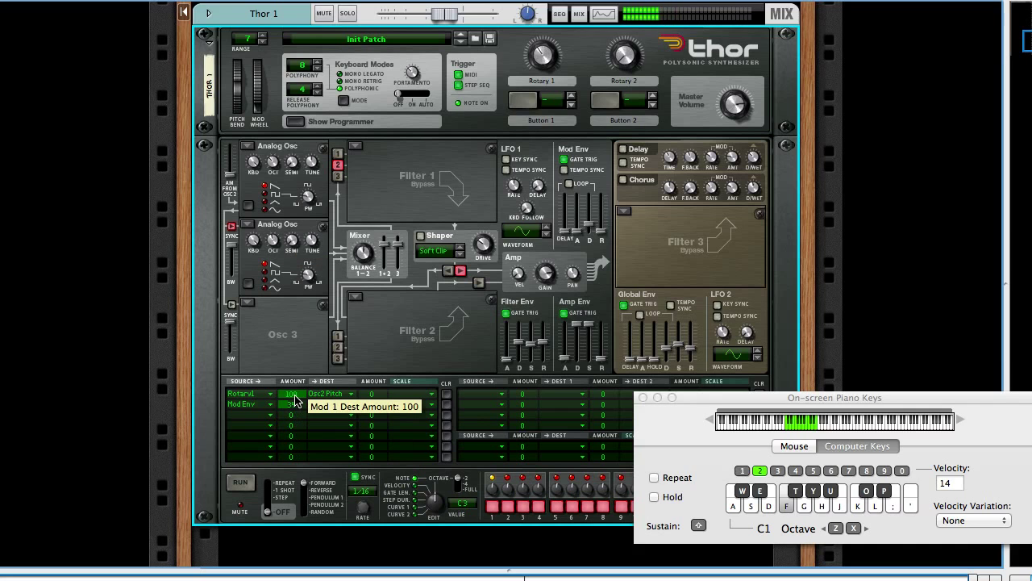
{"action": "key", "text": "f"}
Raise row 2 amount to 53 and Mod Env decay to 3.49 s, then clear rows 1 and 2.
{"action": "key", "text": "f"}
{"action": "key", "text": "f"}
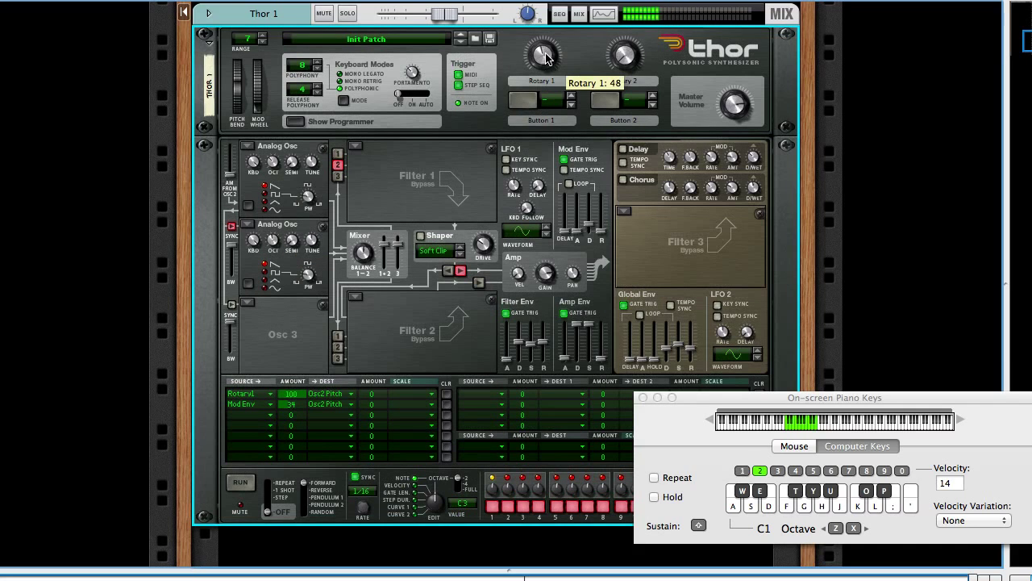
{"action": "key", "text": "f"}
{"action": "mouse_move", "coordinate": [546, 55]}
{"action": "left_mouse_down"}
{"action": "mouse_move", "coordinate": [546, 45]}
{"action": "mouse_move", "coordinate": [546, 63]}
{"action": "left_mouse_up"}
{"action": "left_click_drag", "start_coordinate": [305, 403], "coordinate": [305, 395]}
{"action": "key", "text": "f"}
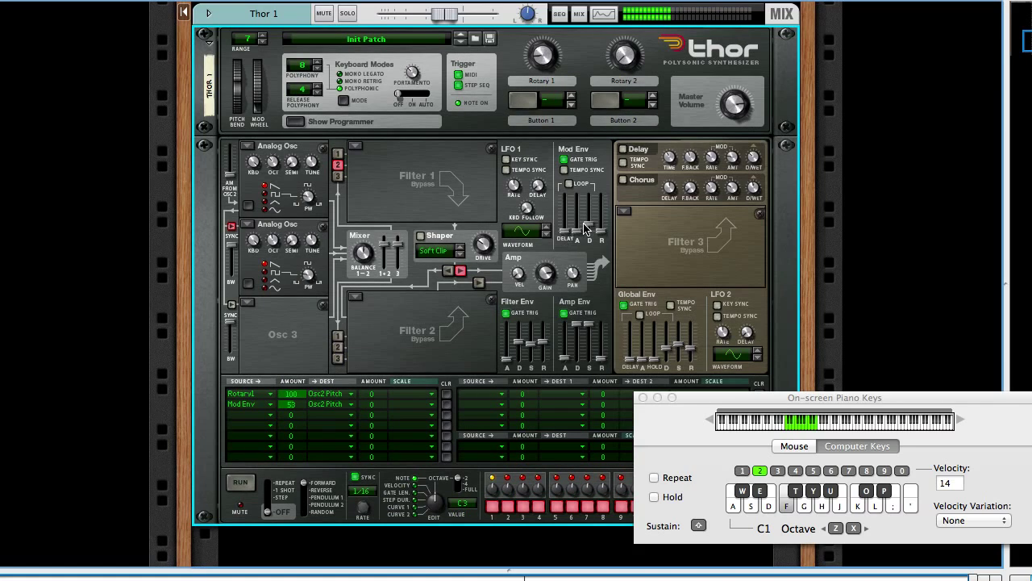
{"action": "left_click_drag", "start_coordinate": [587, 228], "coordinate": [586, 219]}
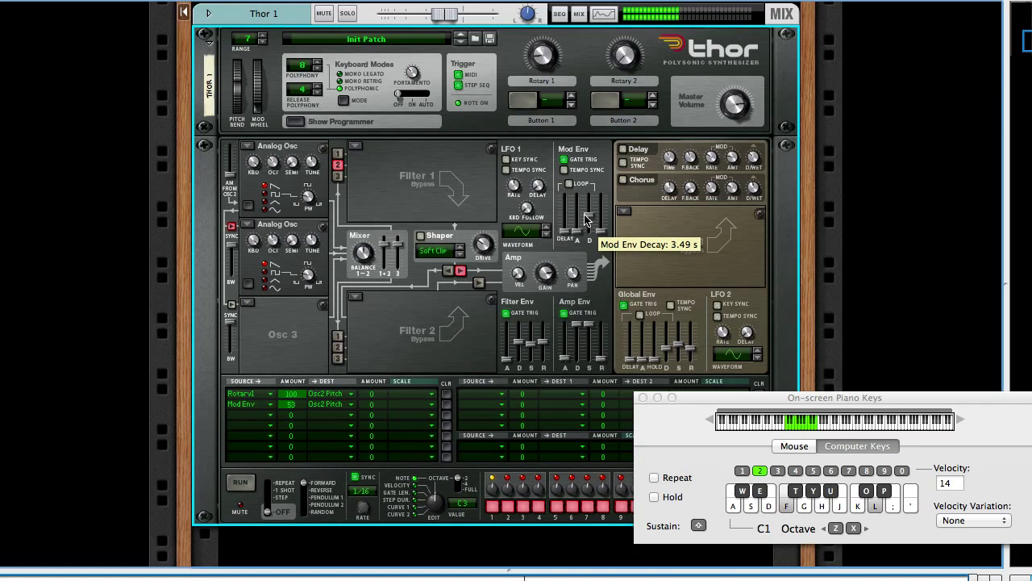
{"action": "key", "text": "k"}
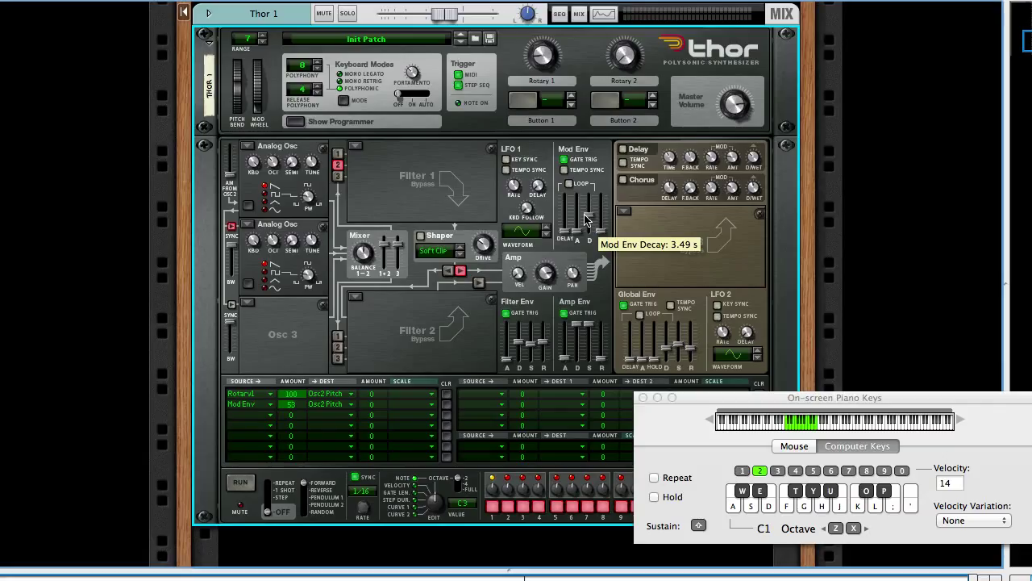
{"action": "left_click", "coordinate": [446, 393]}
{"action": "left_click", "coordinate": [446, 406]}
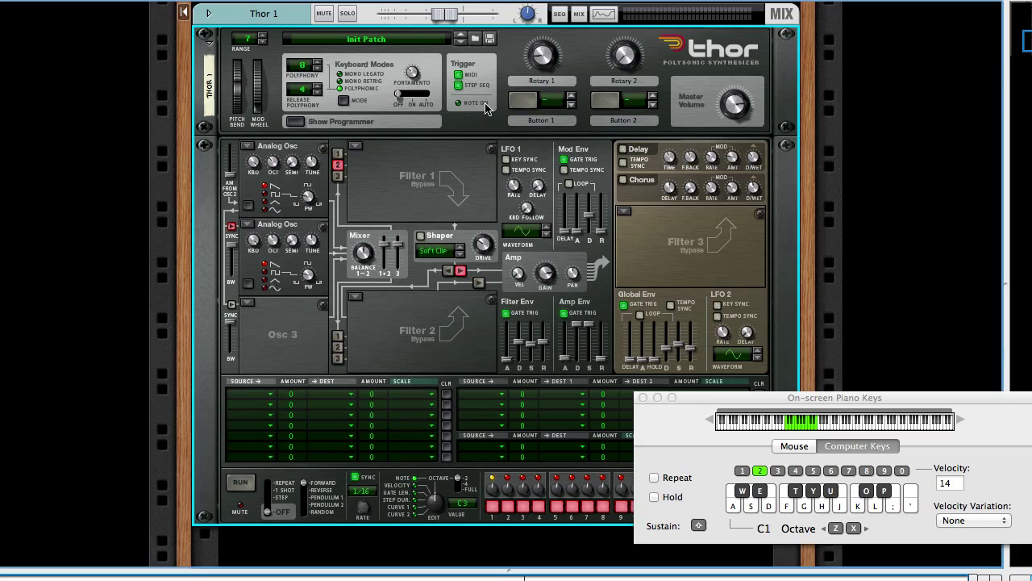
Detune Osc 2 to -50 and transpose Osc 1 up 7 semitones, auditioning by ear.
{"action": "key", "text": "f"}
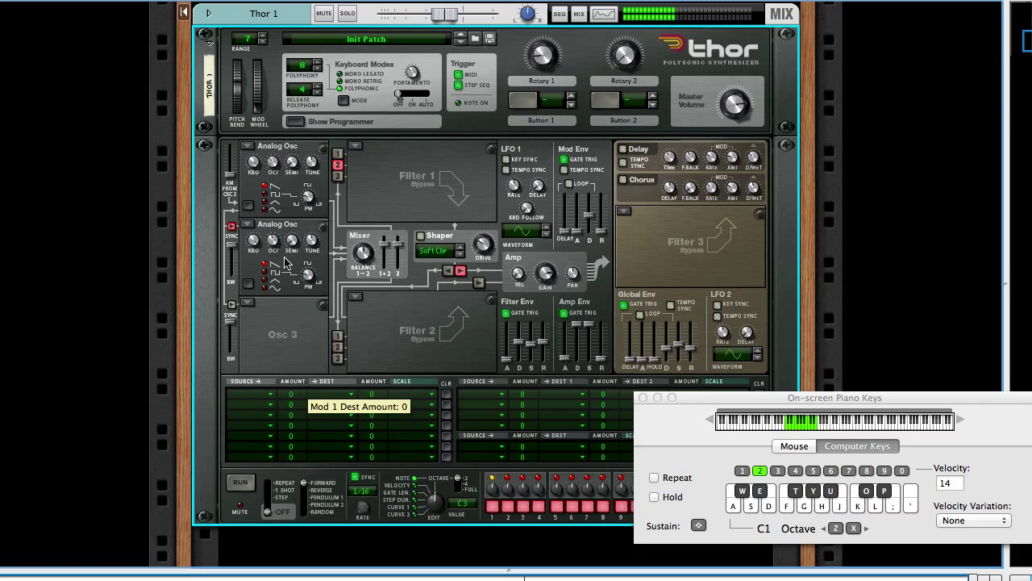
{"action": "key", "text": "f"}
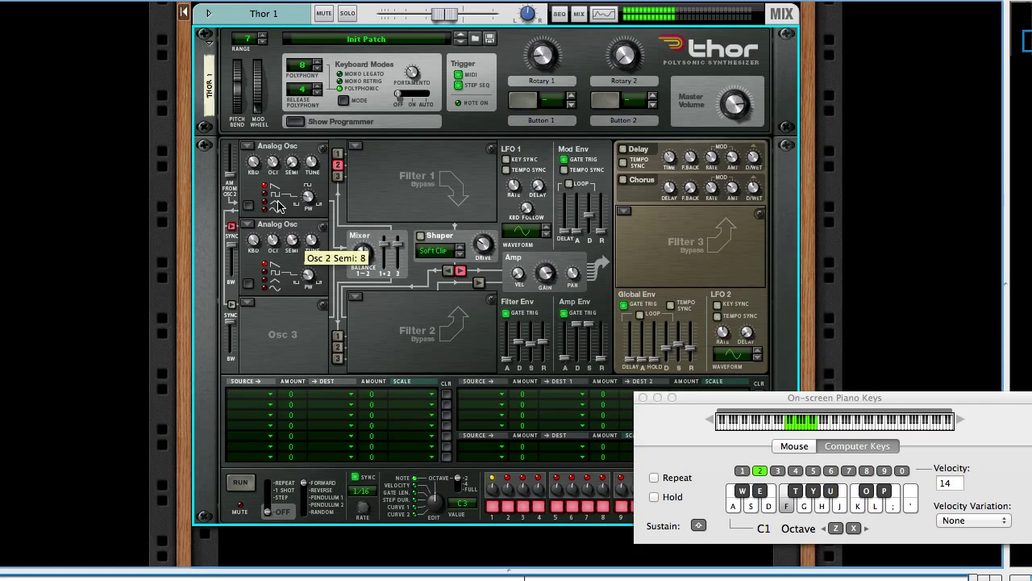
{"action": "left_click_drag", "start_coordinate": [313, 240], "coordinate": [323, 262]}
{"action": "left_click_drag", "start_coordinate": [335, 298], "coordinate": [320, 261]}
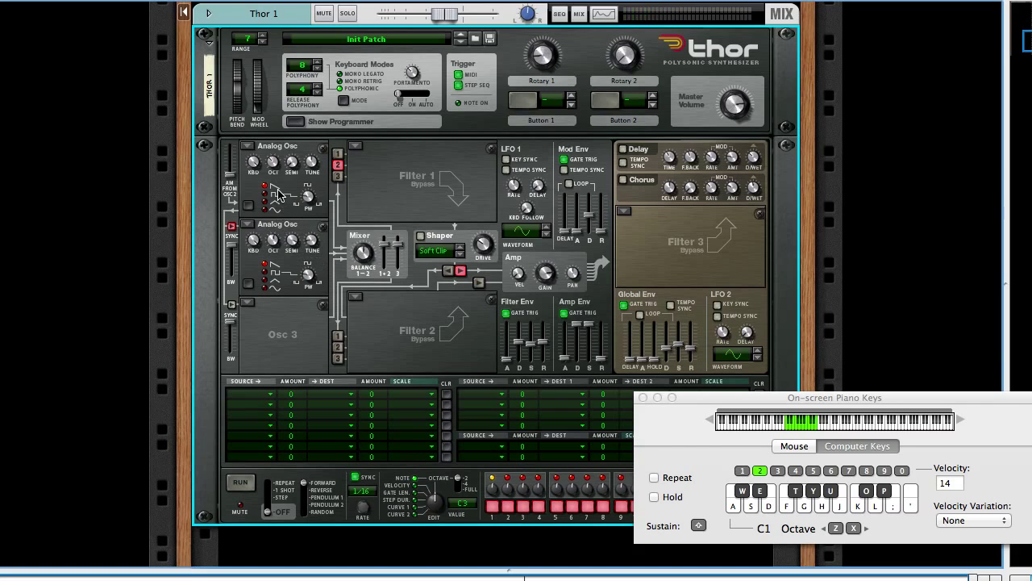
{"action": "key", "text": "f"}
{"action": "left_click_drag", "start_coordinate": [292, 162], "coordinate": [273, 146]}
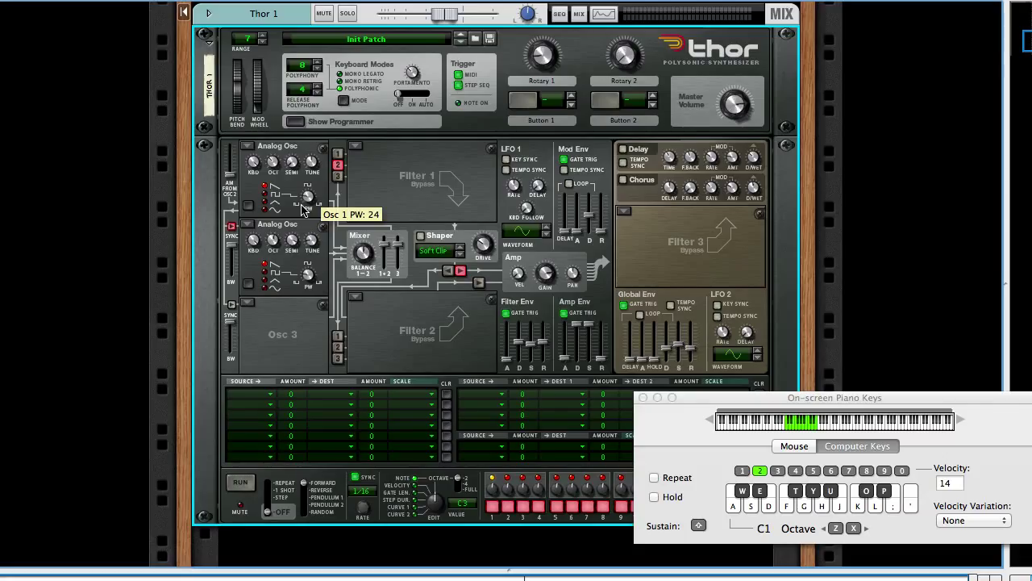
Close the piano keys window, return to Live, unsolo track 1 and solo and select Dog Blood.
{"action": "left_click", "coordinate": [643, 398]}
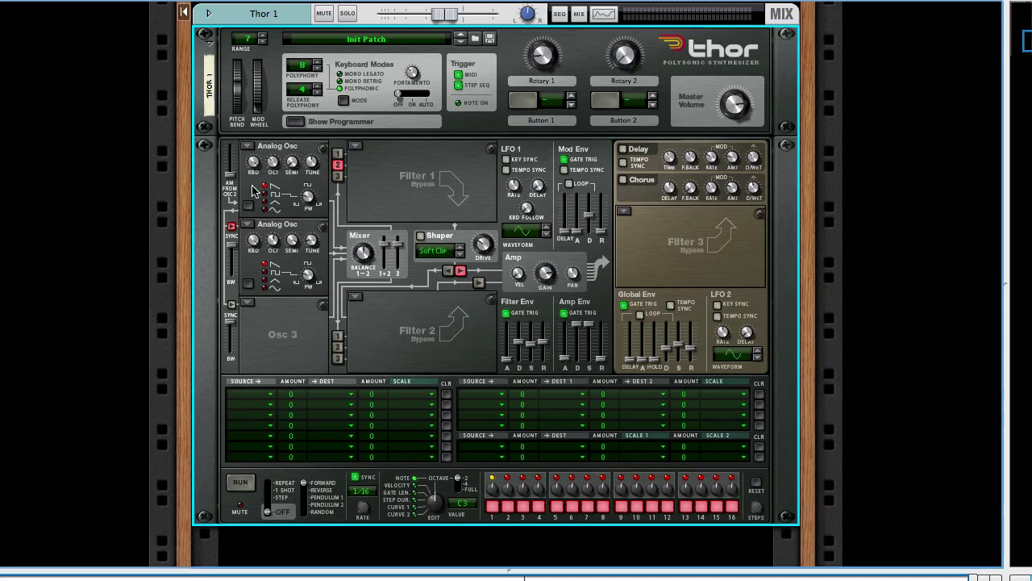
{"action": "key", "text": "alt+Tab"}
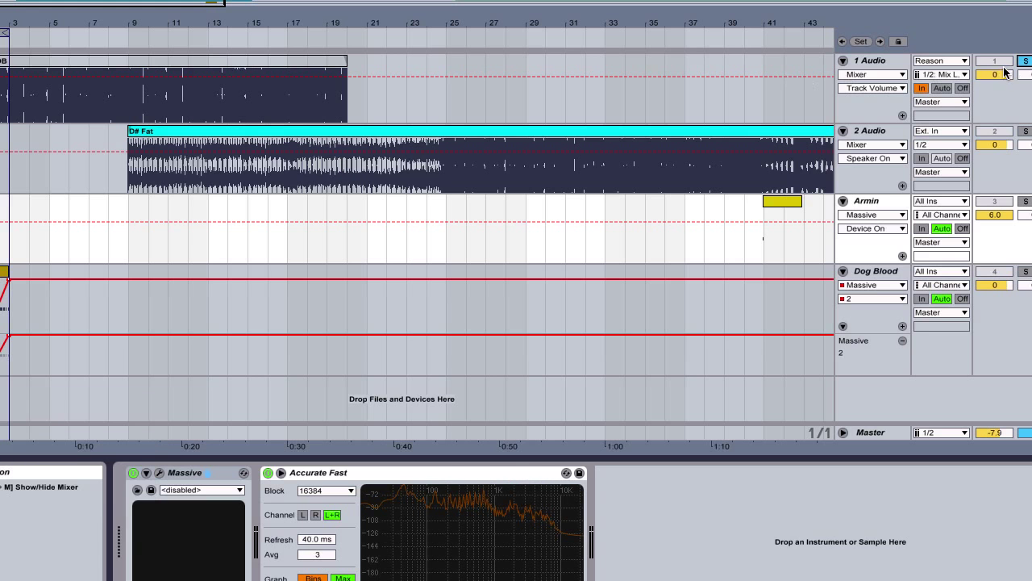
{"action": "left_click", "coordinate": [1023, 64]}
{"action": "left_click", "coordinate": [942, 88]}
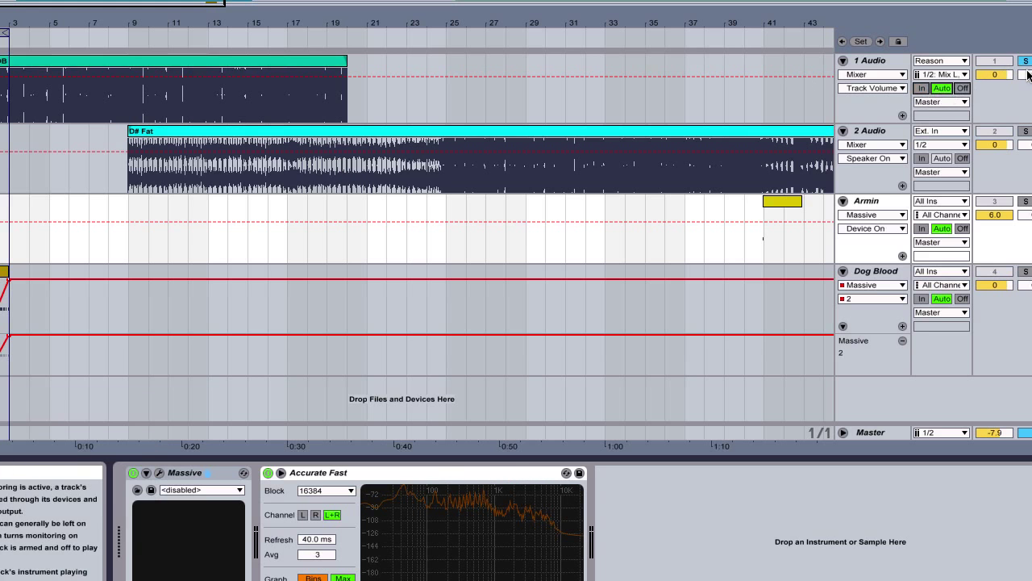
{"action": "left_click", "coordinate": [1024, 272]}
{"action": "left_click", "coordinate": [893, 272]}
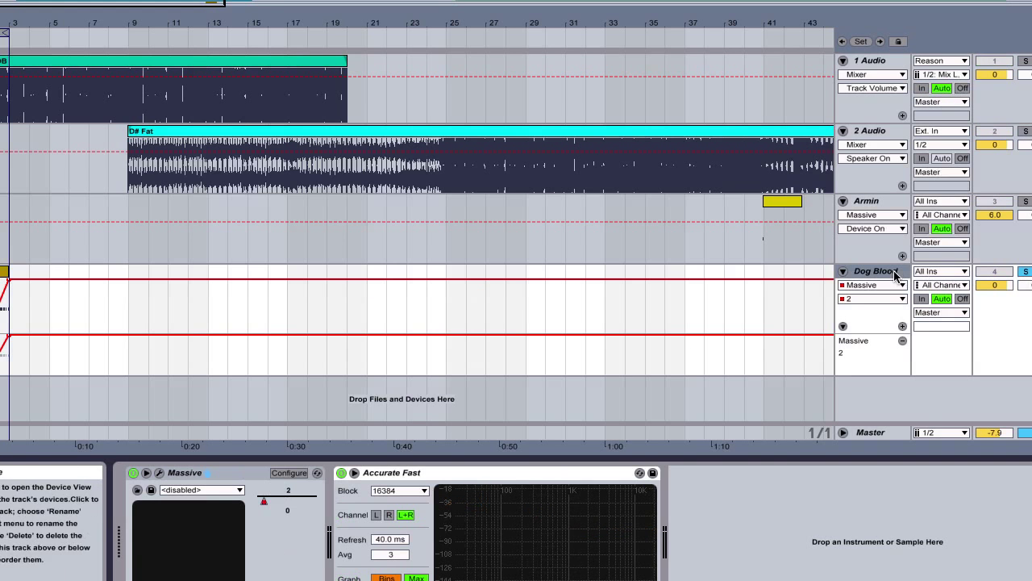
{"action": "left_click", "coordinate": [149, 490]}
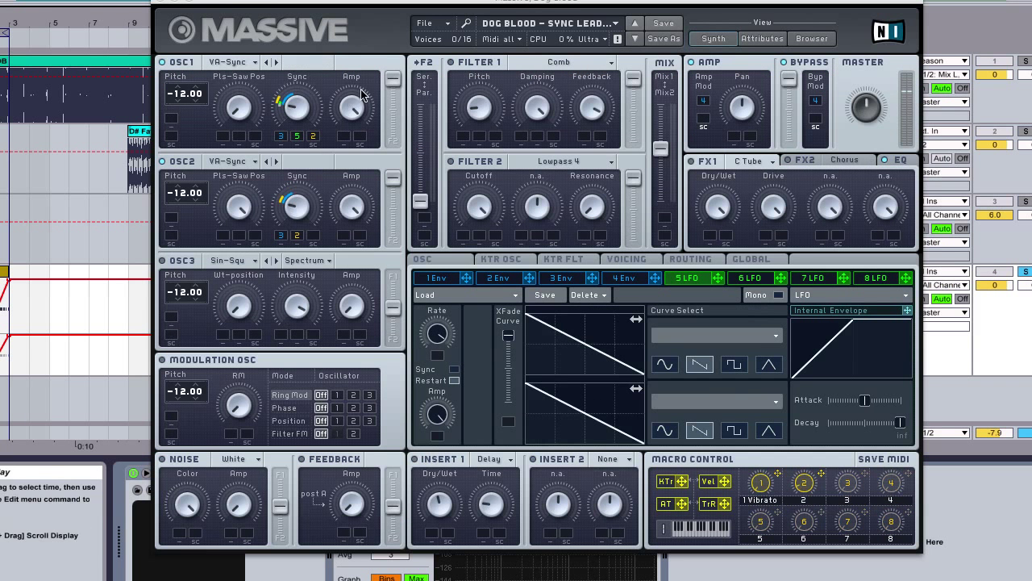
{"action": "left_click_drag", "start_coordinate": [465, 4], "coordinate": [417, 7]}
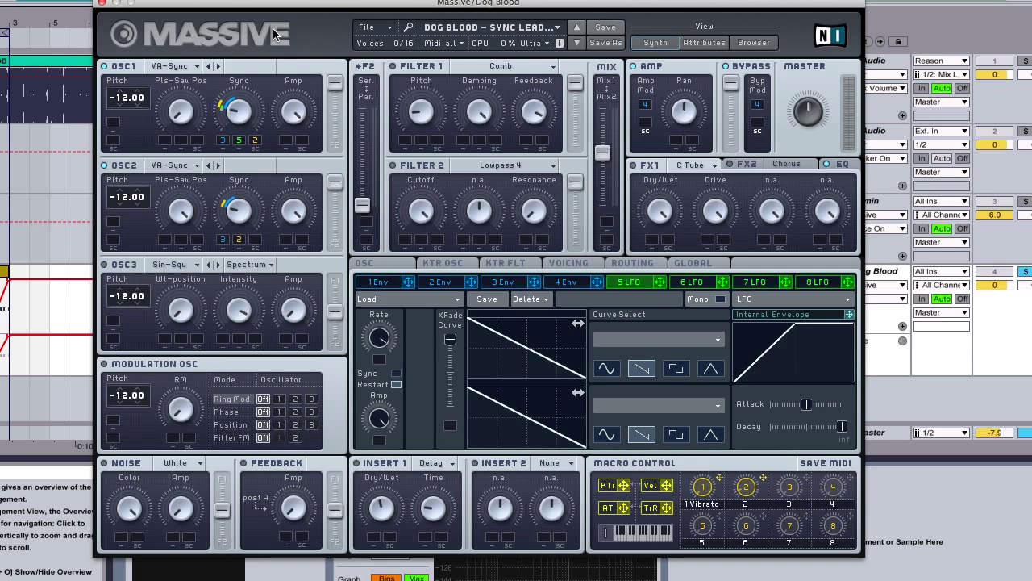
{"action": "left_click", "coordinate": [192, 66]}
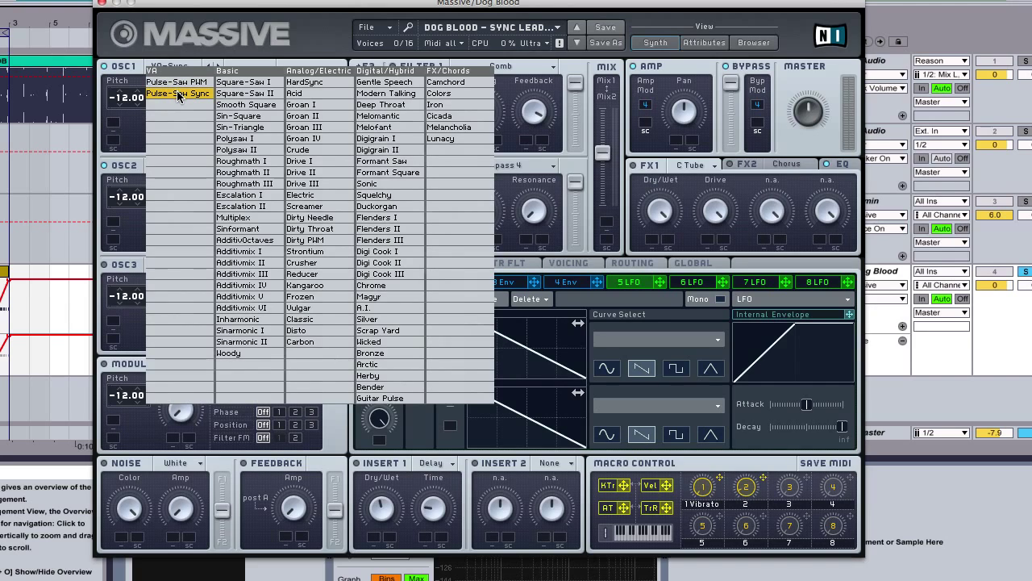
Pick VA > Pulse-Saw Sync as OSC1's wavetable.
{"action": "left_click", "coordinate": [180, 94]}
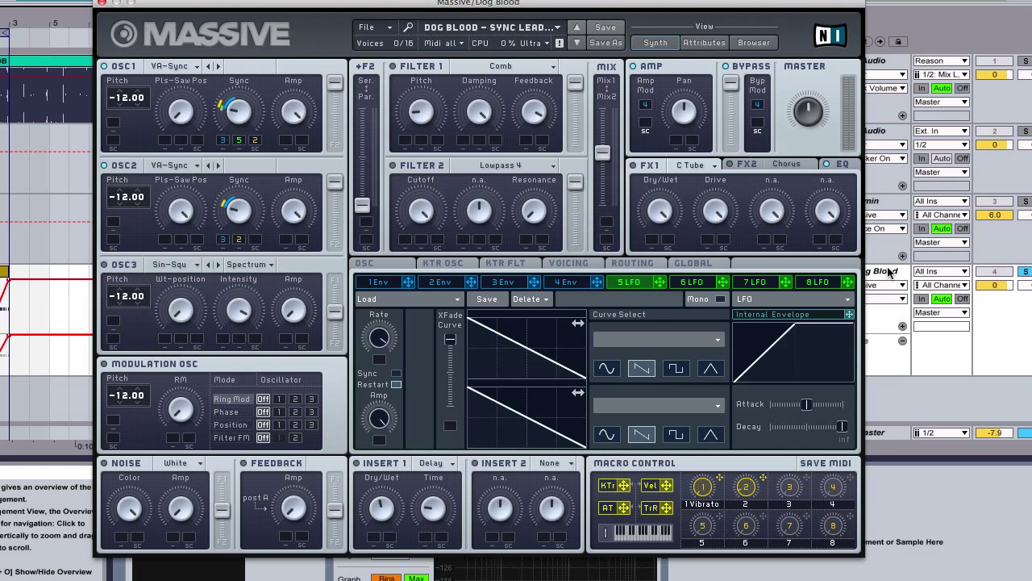
Duplicate the Dog Blood track, solo only the copy, and open its Massive window.
{"action": "key", "text": "super+d"}
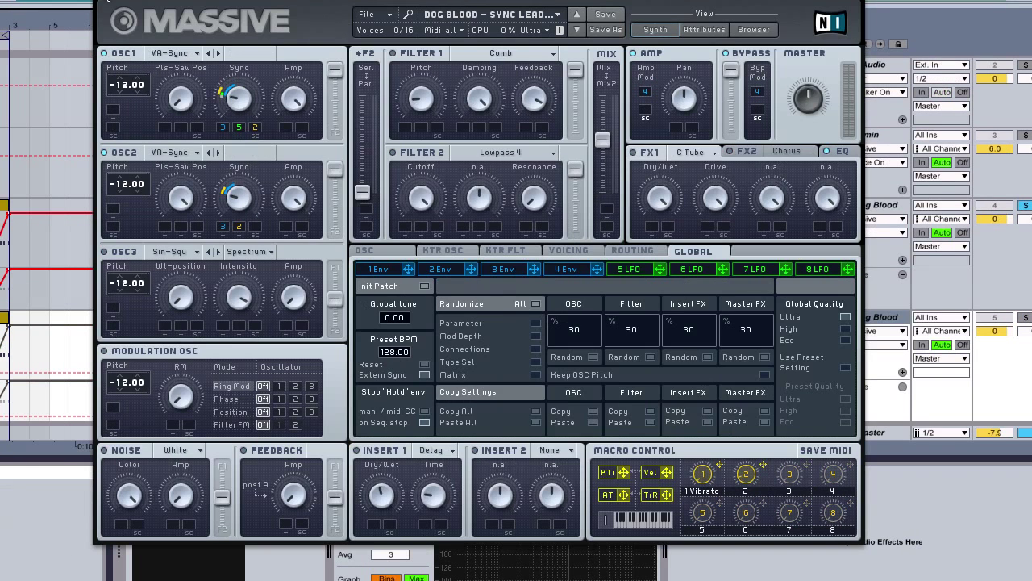
{"action": "left_click", "coordinate": [108, 2]}
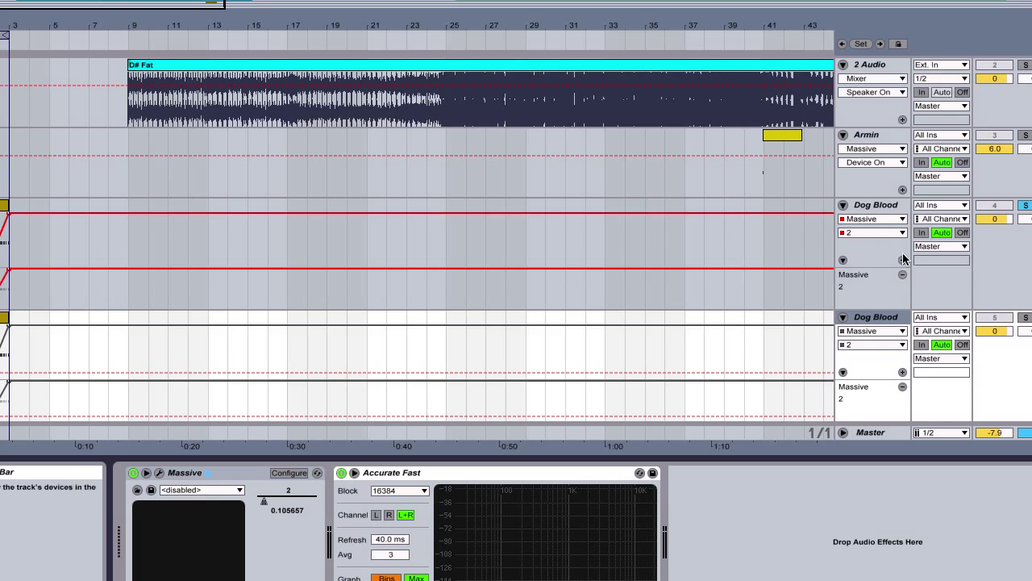
{"action": "left_click", "coordinate": [1026, 205]}
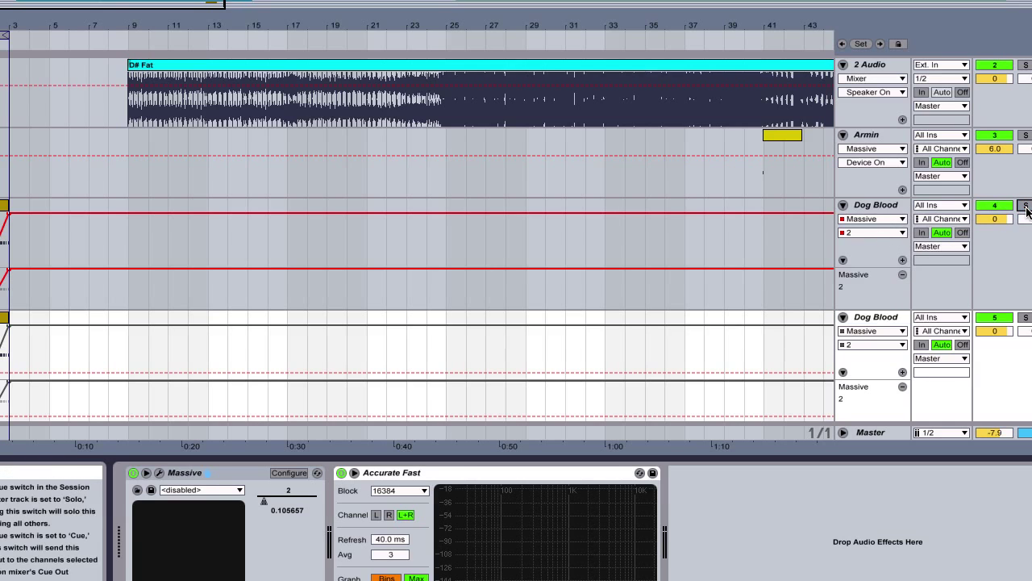
{"action": "left_click", "coordinate": [1026, 317]}
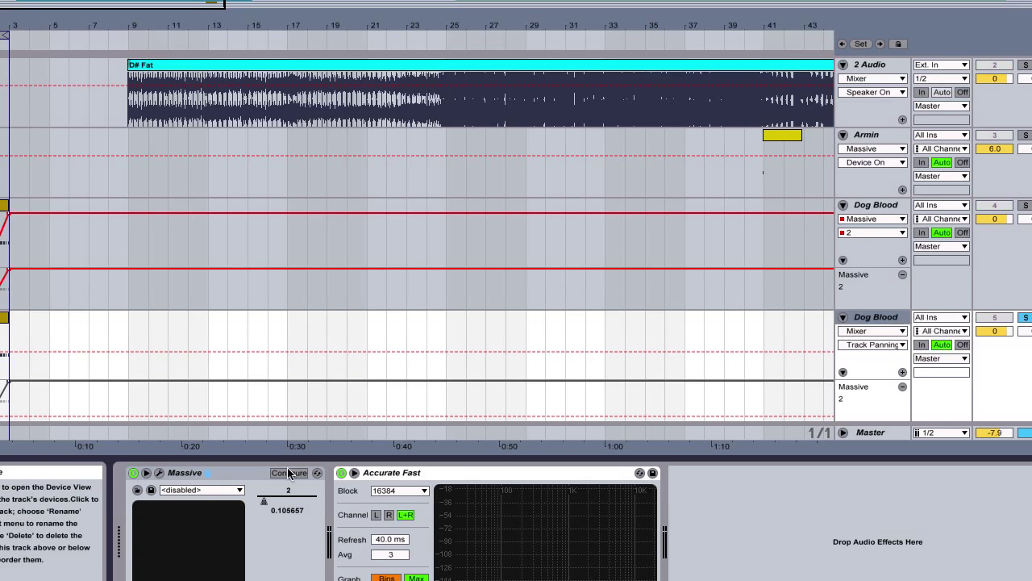
{"action": "key", "text": "ctrl+alt+p"}
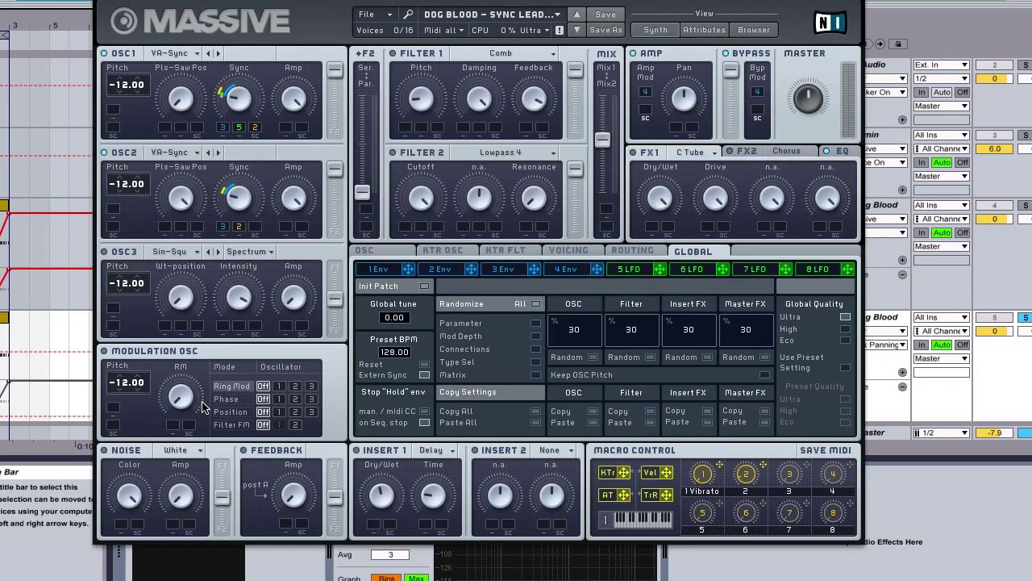
Load a blank new sound, audition it, and drag envelope 4 onto an OSC1 modulation slot.
{"action": "left_click", "coordinate": [368, 15]}
{"action": "left_click", "coordinate": [399, 15]}
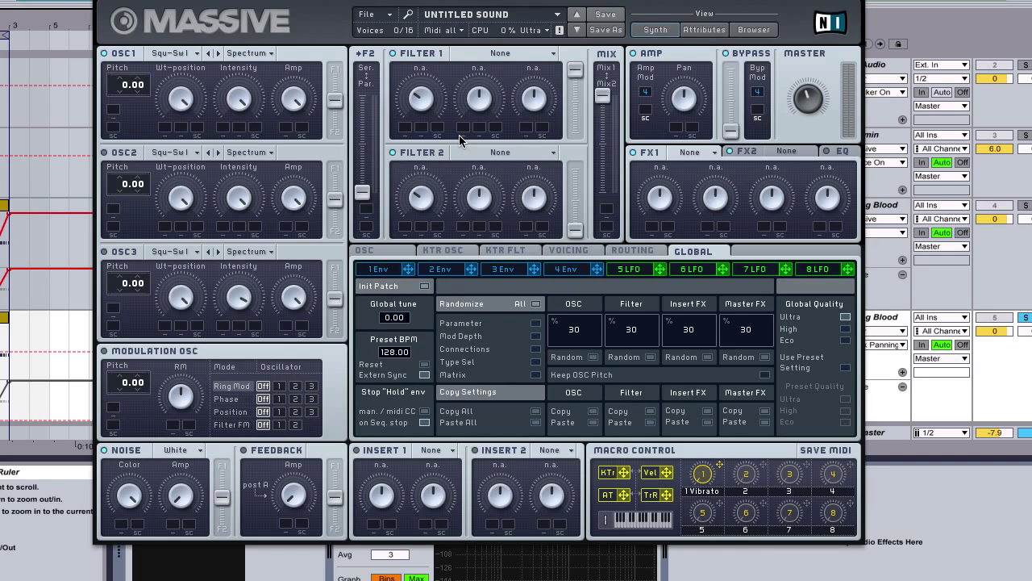
{"action": "key", "text": "space"}
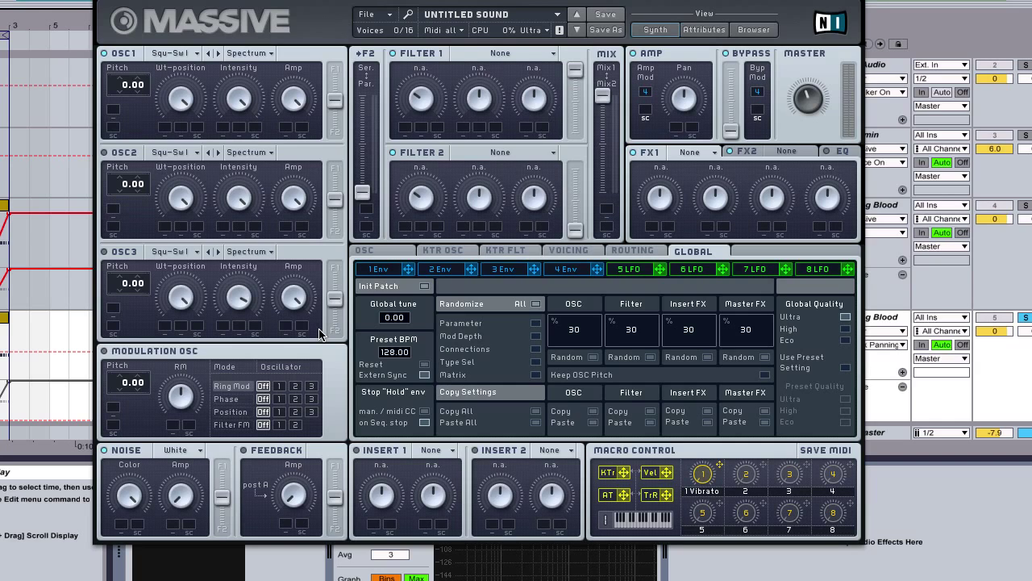
{"action": "left_click", "coordinate": [576, 269]}
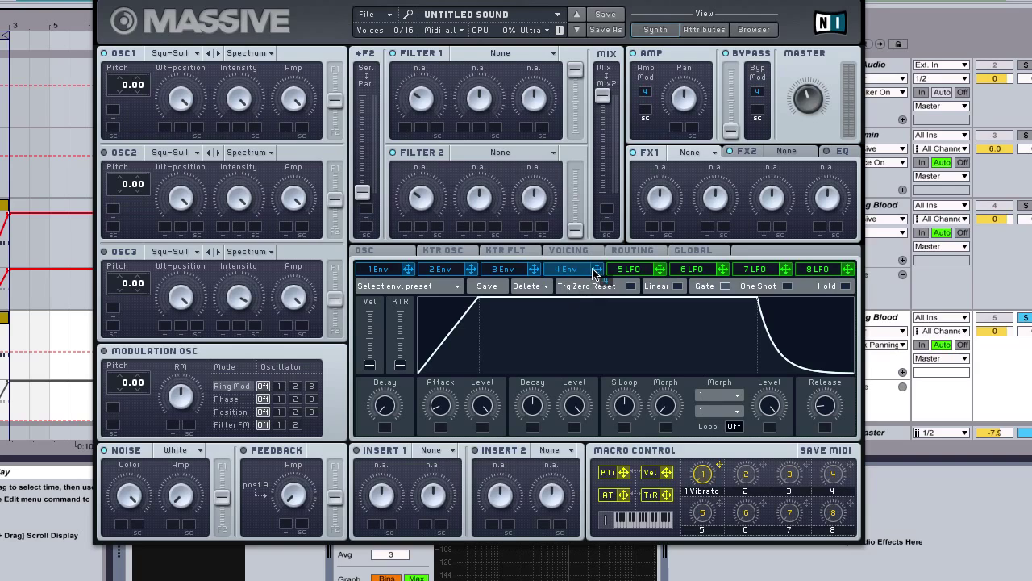
{"action": "mouse_move", "coordinate": [596, 269]}
{"action": "left_mouse_down"}
{"action": "mouse_move", "coordinate": [218, 129]}
{"action": "mouse_move", "coordinate": [618, 275]}
{"action": "mouse_move", "coordinate": [597, 273]}
{"action": "left_mouse_up"}
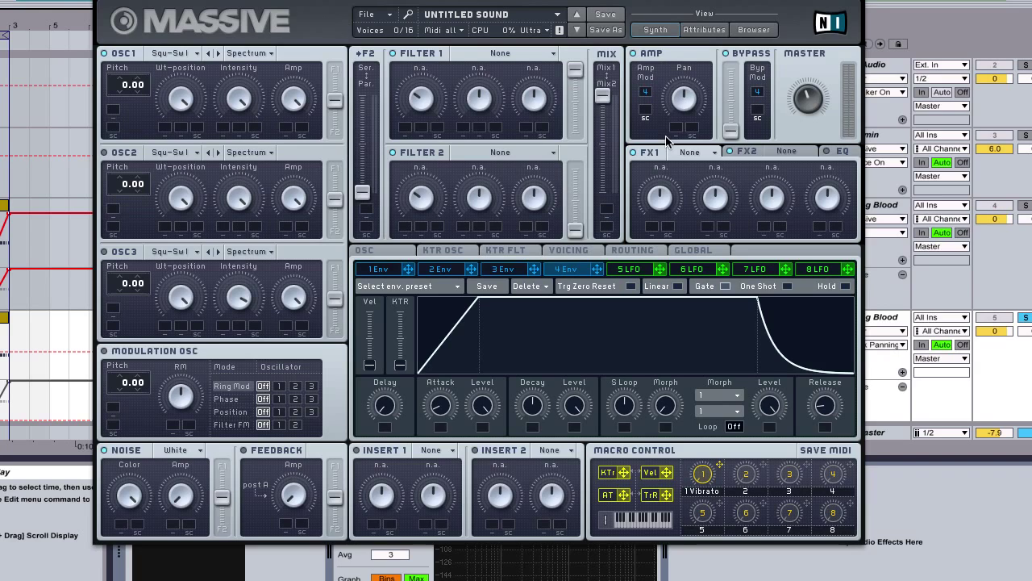
Switch the patch's voicing from Polyphon to Monophon.
{"action": "left_click", "coordinate": [594, 251]}
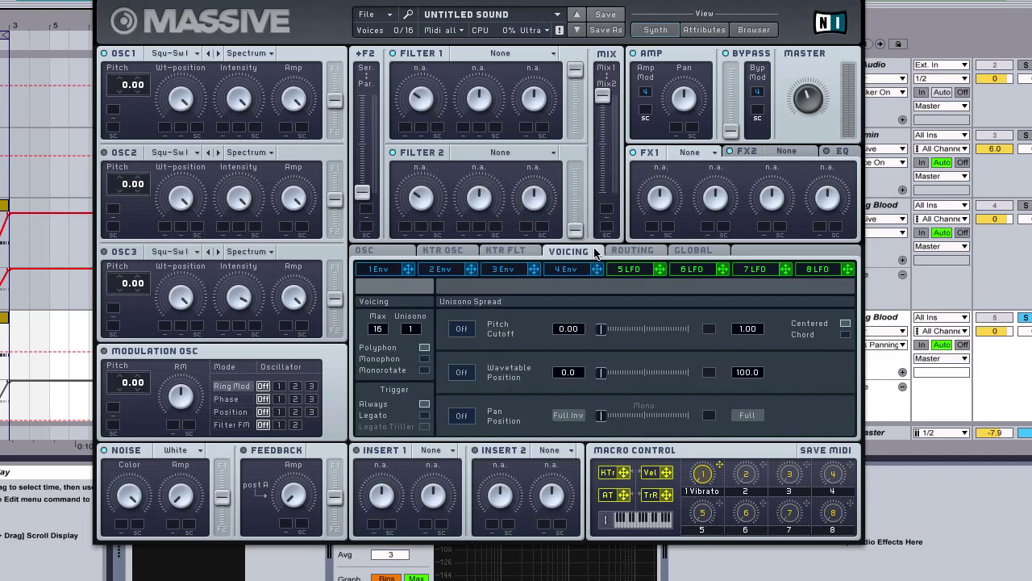
{"action": "left_click", "coordinate": [425, 359]}
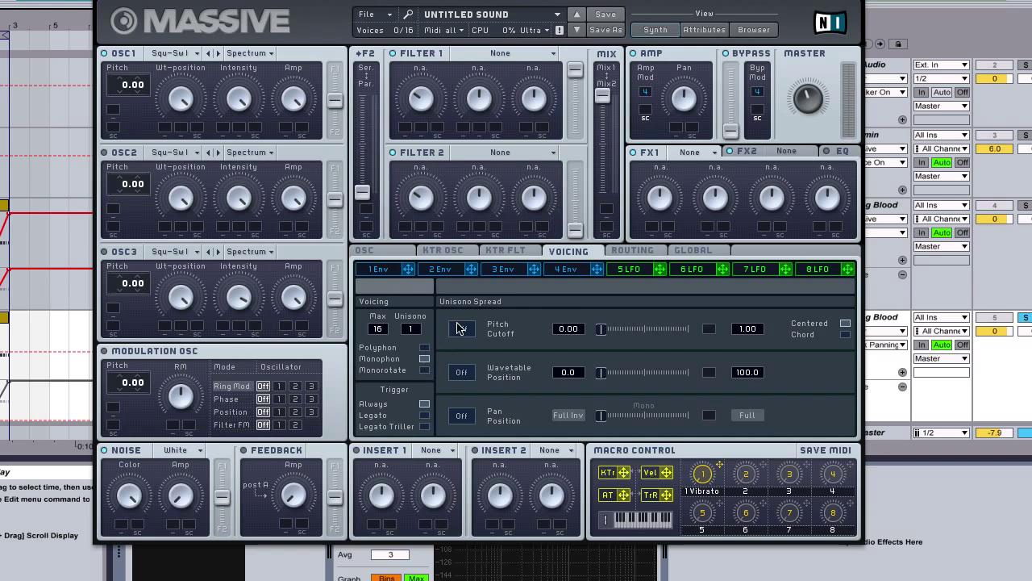
Return to envelope 4's page and set OSC1's wavetable to VA > Pulse-Saw Sync.
{"action": "left_click", "coordinate": [564, 272]}
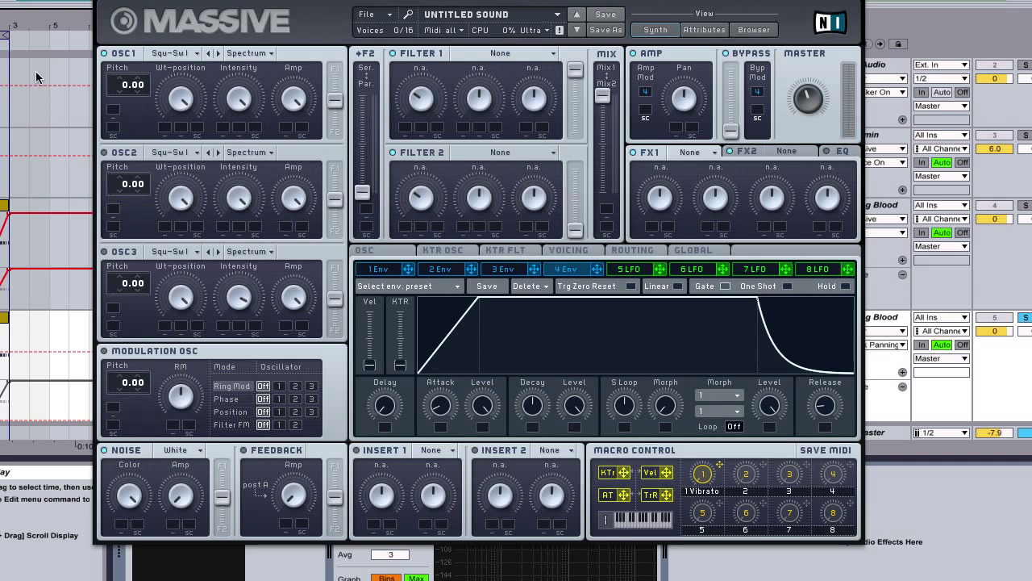
{"action": "left_click", "coordinate": [179, 54]}
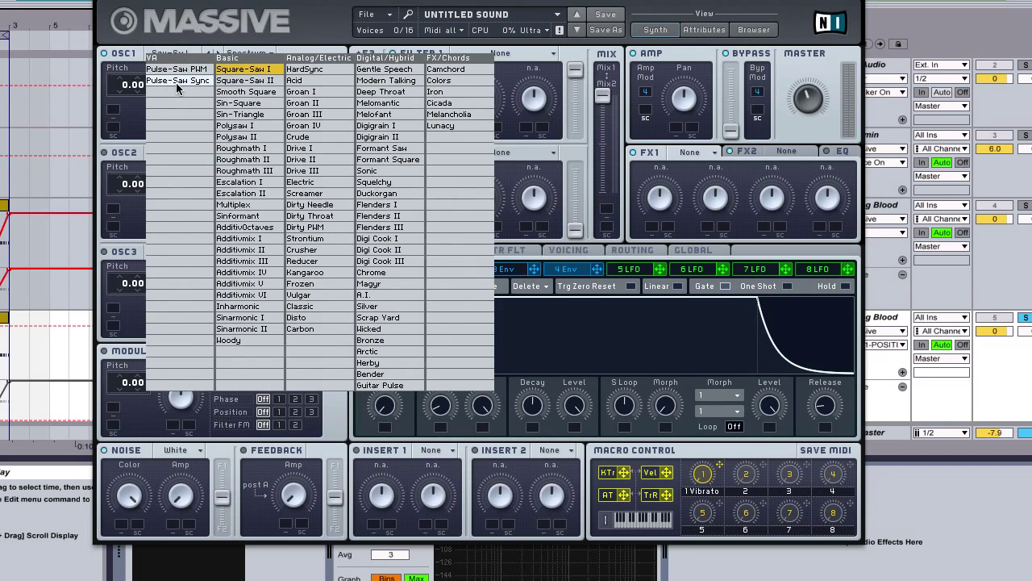
{"action": "left_click", "coordinate": [176, 82]}
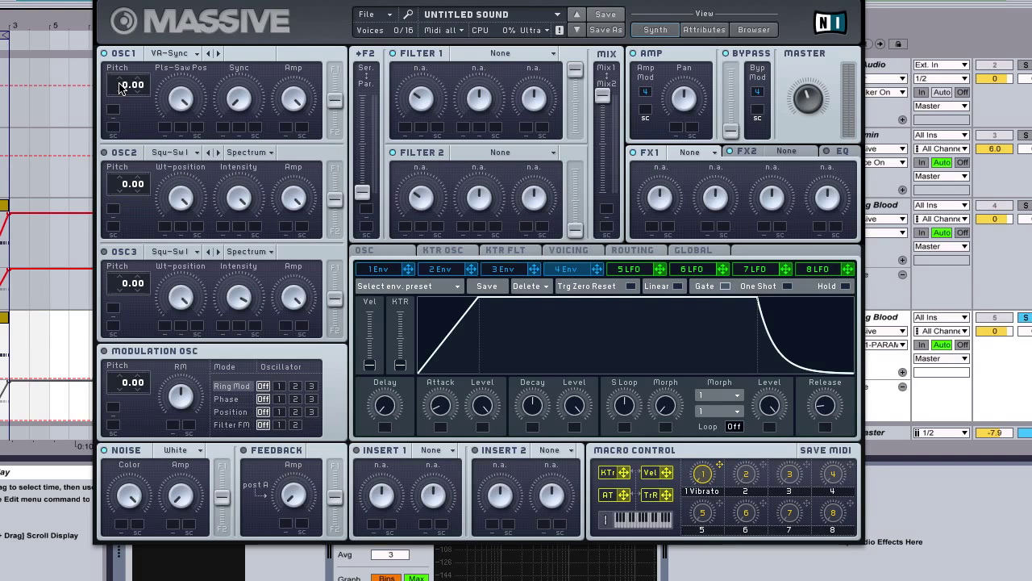
Drag OSC1's Pitch field down to -12.00.
{"action": "left_click_drag", "start_coordinate": [119, 87], "coordinate": [121, 109]}
{"action": "left_click", "coordinate": [189, 100]}
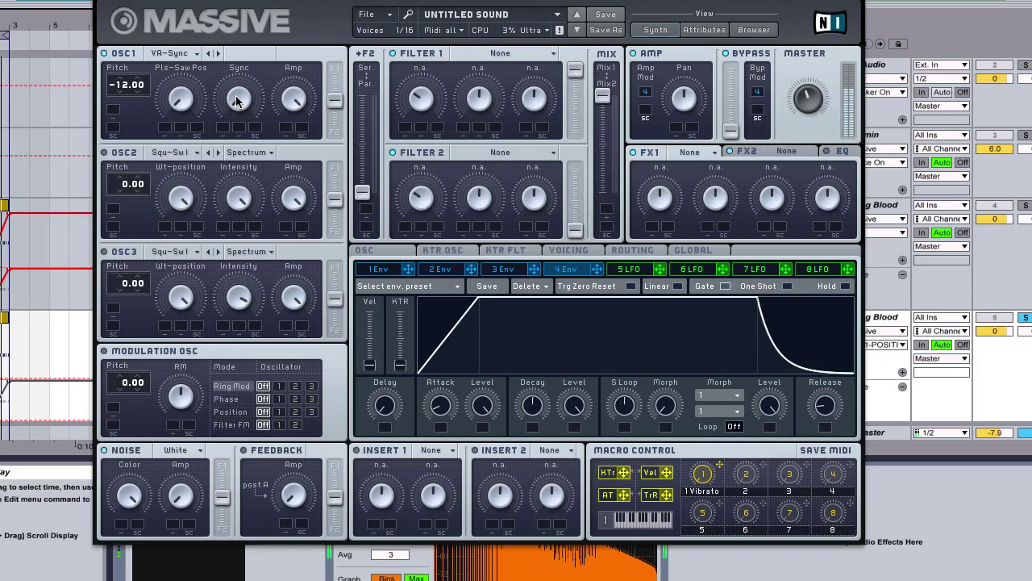
Nudge OSC1's Sync knob slightly higher while auditioning a held note.
{"action": "left_click_drag", "start_coordinate": [242, 105], "coordinate": [240, 89]}
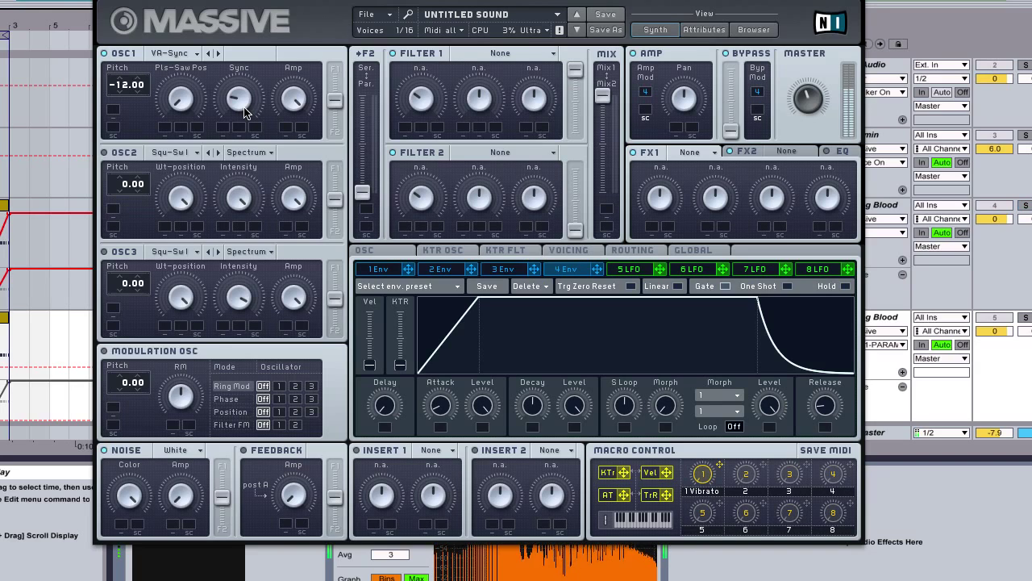
{"action": "key", "text": "ctrl+k"}
{"action": "key", "text": "ctrl+k"}
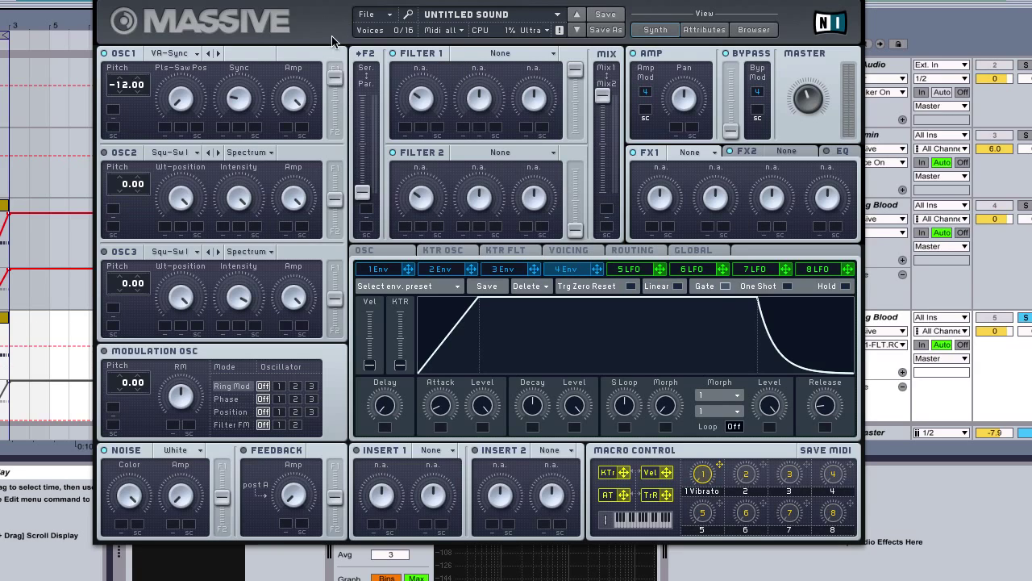
Assign envelope 3 as a modulation source on OSC1's Sync knob with upward depth.
{"action": "left_click", "coordinate": [494, 269]}
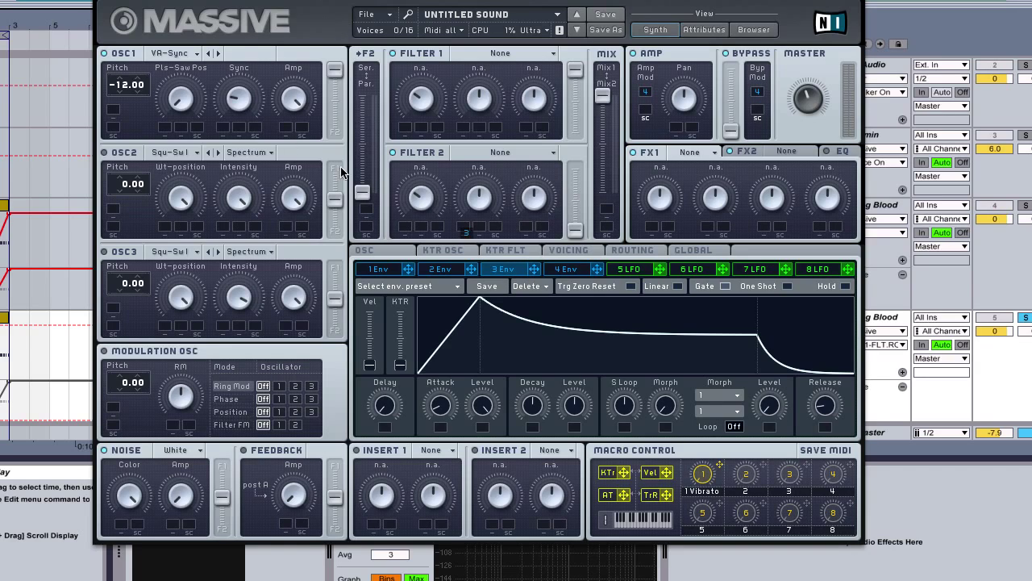
{"action": "left_click_drag", "start_coordinate": [223, 130], "coordinate": [224, 129]}
{"action": "left_click_drag", "start_coordinate": [223, 132], "coordinate": [223, 106]}
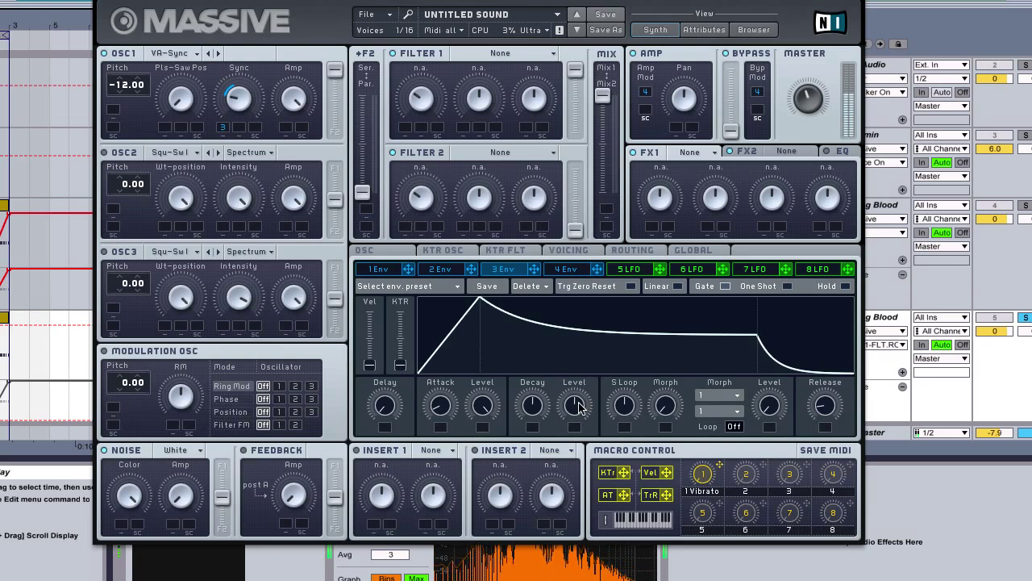
Set envelope 3's sustain level to zero and attack to minimum, then deepen its Sync modulation.
{"action": "left_click_drag", "start_coordinate": [579, 411], "coordinate": [604, 488]}
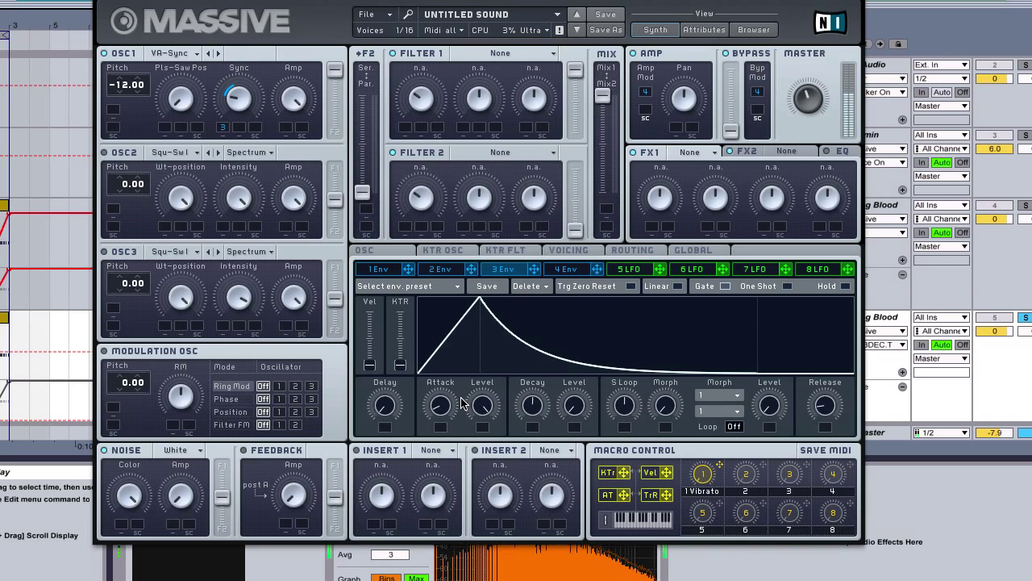
{"action": "left_click_drag", "start_coordinate": [449, 409], "coordinate": [492, 435]}
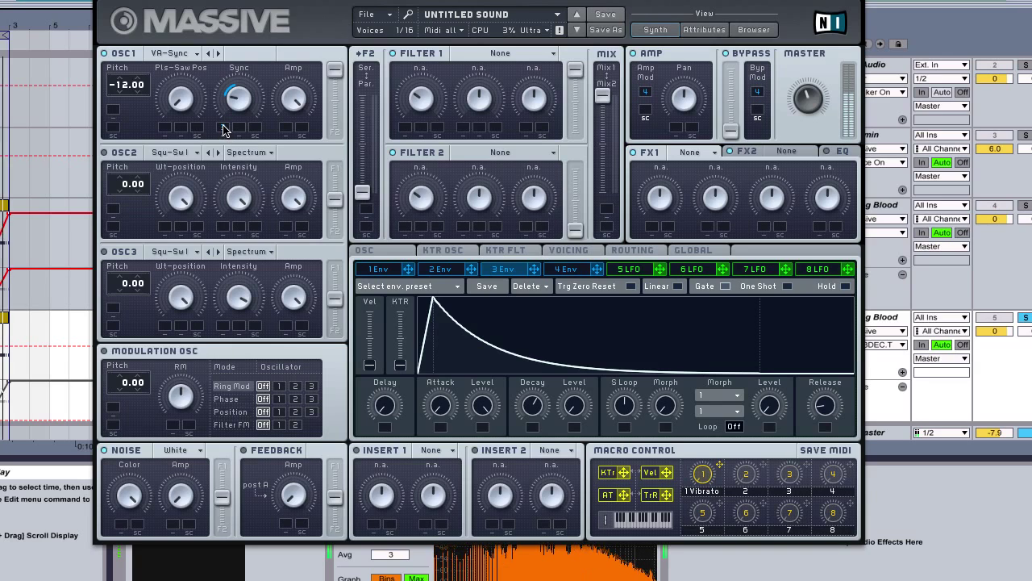
{"action": "left_click_drag", "start_coordinate": [224, 131], "coordinate": [211, 107]}
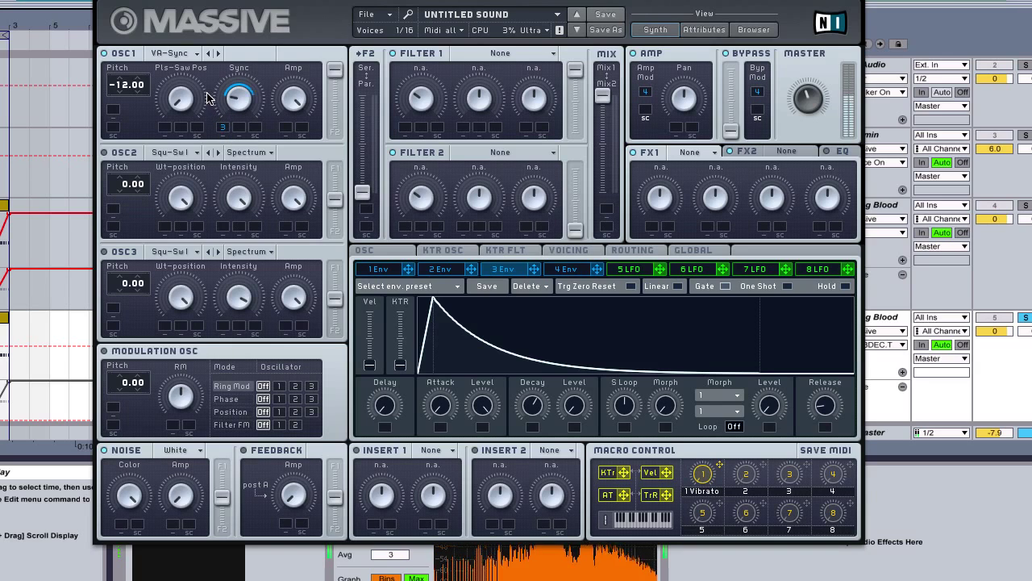
Shrink envelope 3's modulation ring on OSC1 Sync to a small depth.
{"action": "left_click_drag", "start_coordinate": [223, 125], "coordinate": [223, 132]}
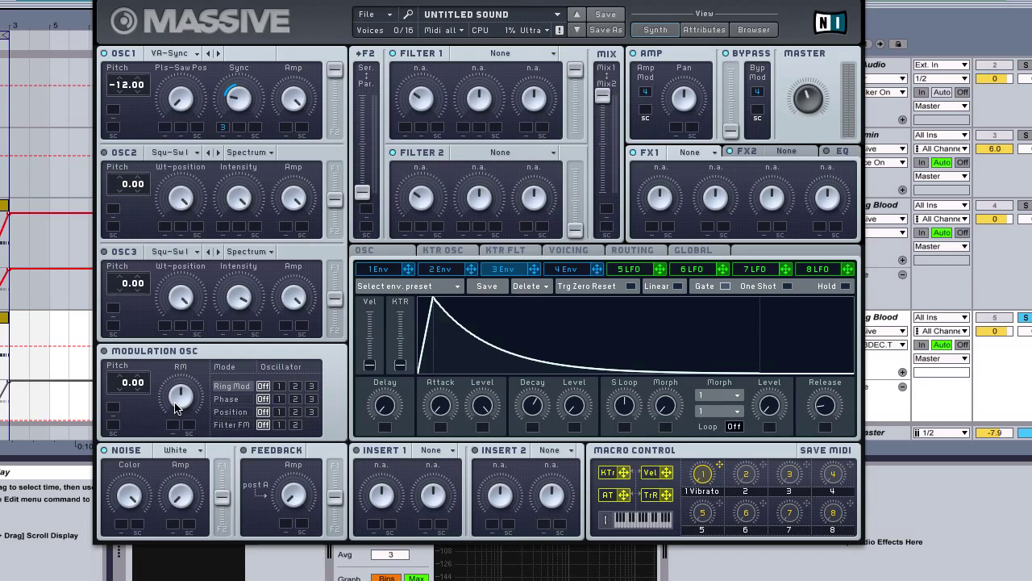
Route LFO 5 to OSC1's Sync with upward depth, selecting the saw curve with XFade fully up.
{"action": "left_click", "coordinate": [630, 271]}
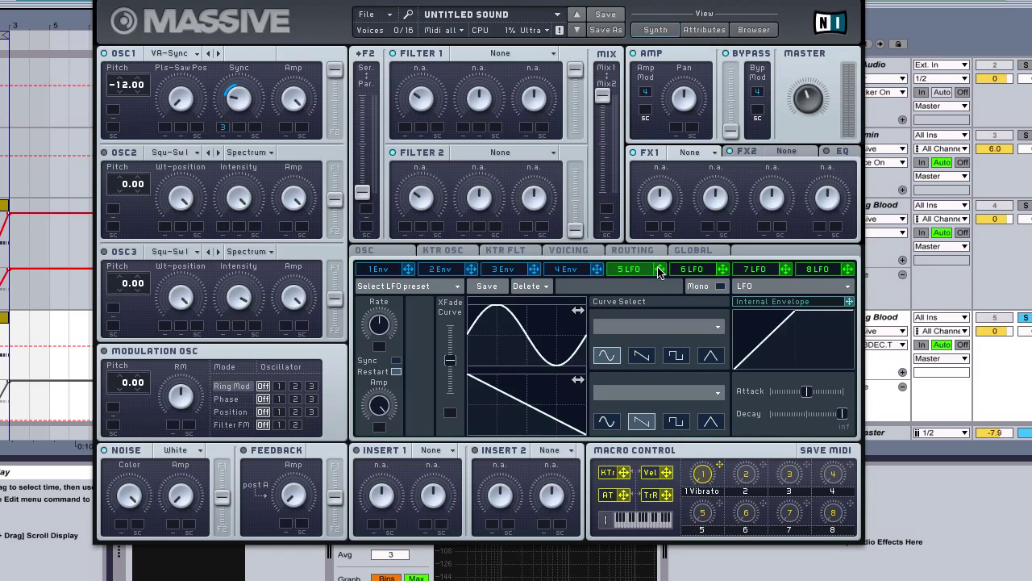
{"action": "left_click_drag", "start_coordinate": [659, 273], "coordinate": [238, 131]}
{"action": "left_click_drag", "start_coordinate": [238, 131], "coordinate": [240, 98]}
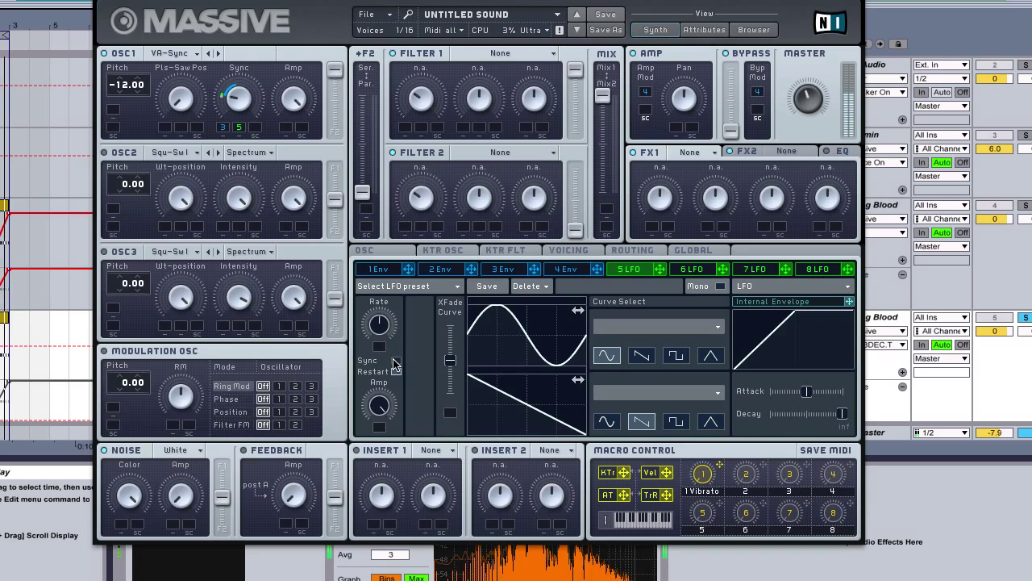
{"action": "left_click", "coordinate": [645, 359]}
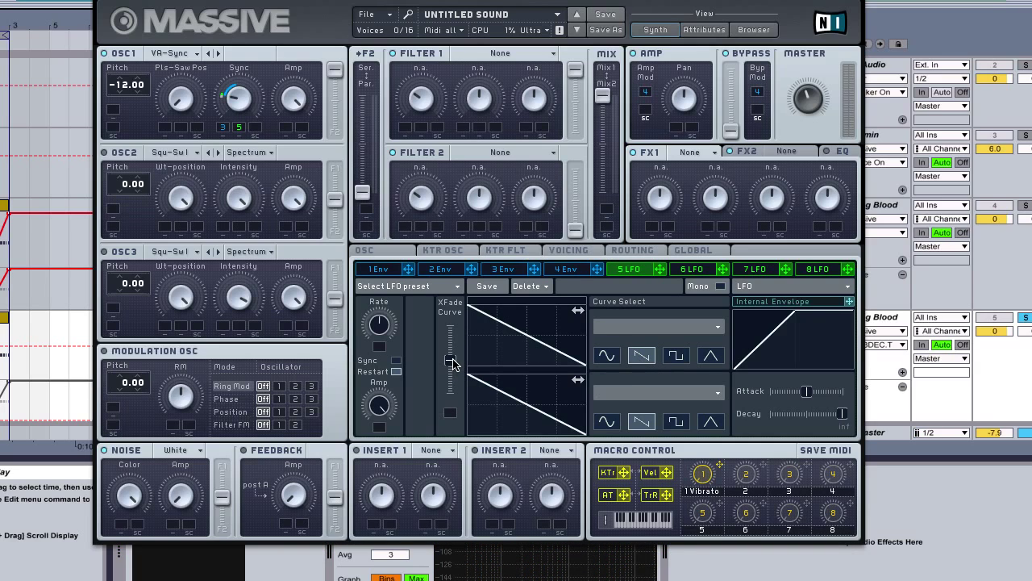
{"action": "left_click_drag", "start_coordinate": [450, 360], "coordinate": [454, 295]}
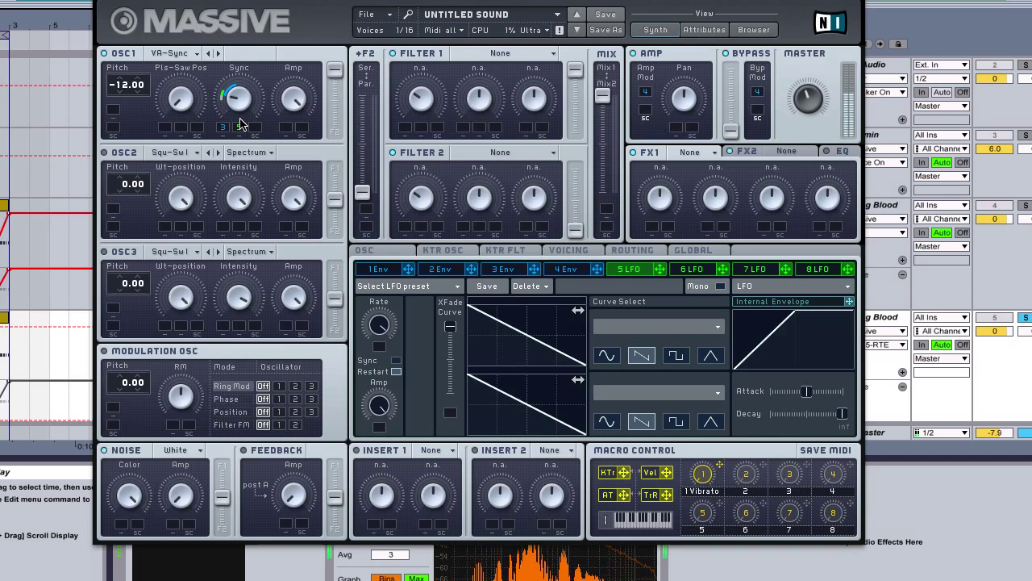
Fine-tune LFO 5's green modulation ring on OSC1 Sync to a small depth.
{"action": "mouse_move", "coordinate": [239, 119]}
{"action": "left_mouse_down"}
{"action": "mouse_move", "coordinate": [236, 79]}
{"action": "mouse_move", "coordinate": [248, 129]}
{"action": "left_mouse_up"}
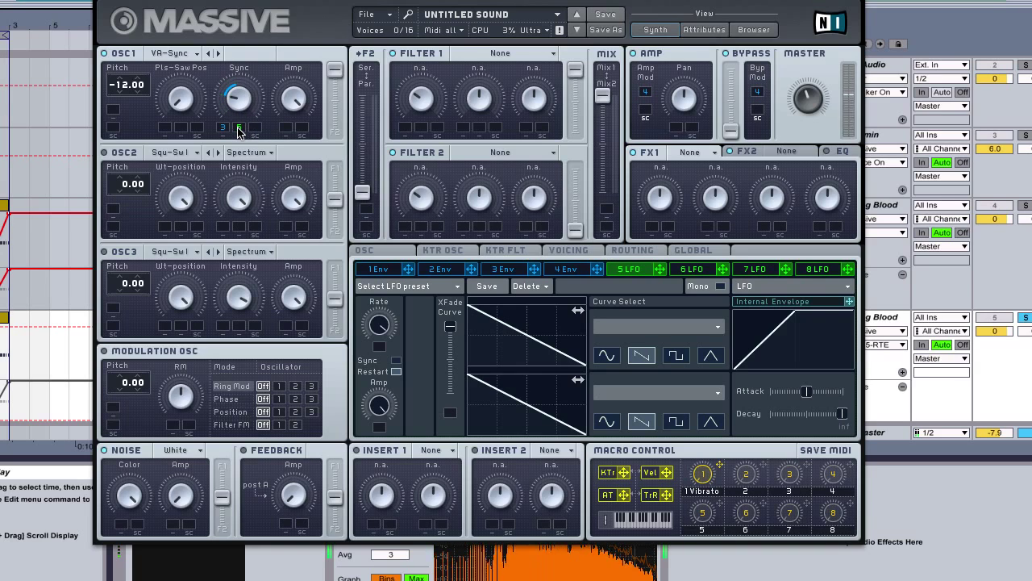
{"action": "left_click_drag", "start_coordinate": [240, 129], "coordinate": [235, 113]}
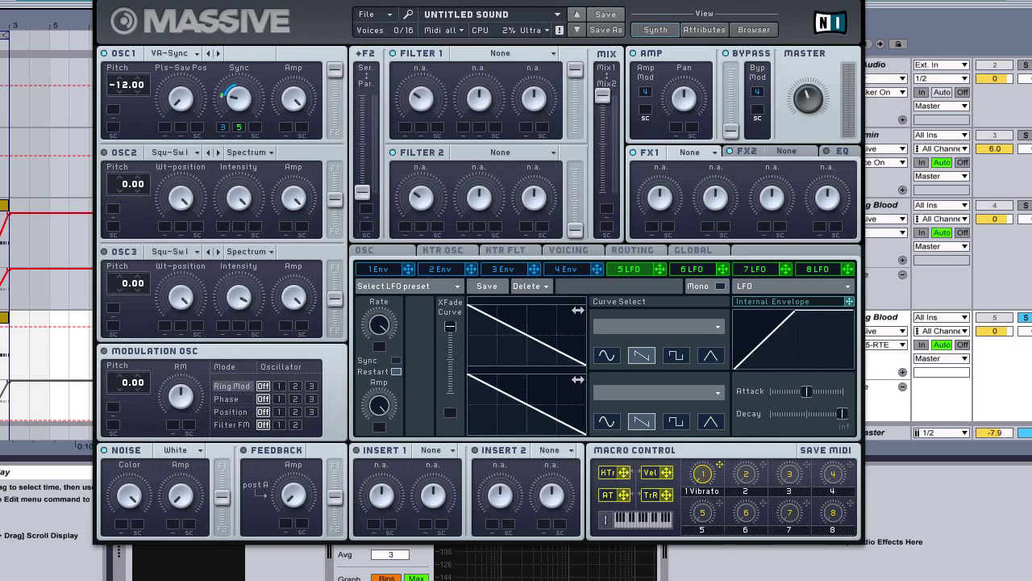
Pick VA > Pulse-Saw Sync for OSC2, correcting an initial Pulse-Saw PWM choice.
{"action": "left_click", "coordinate": [197, 154]}
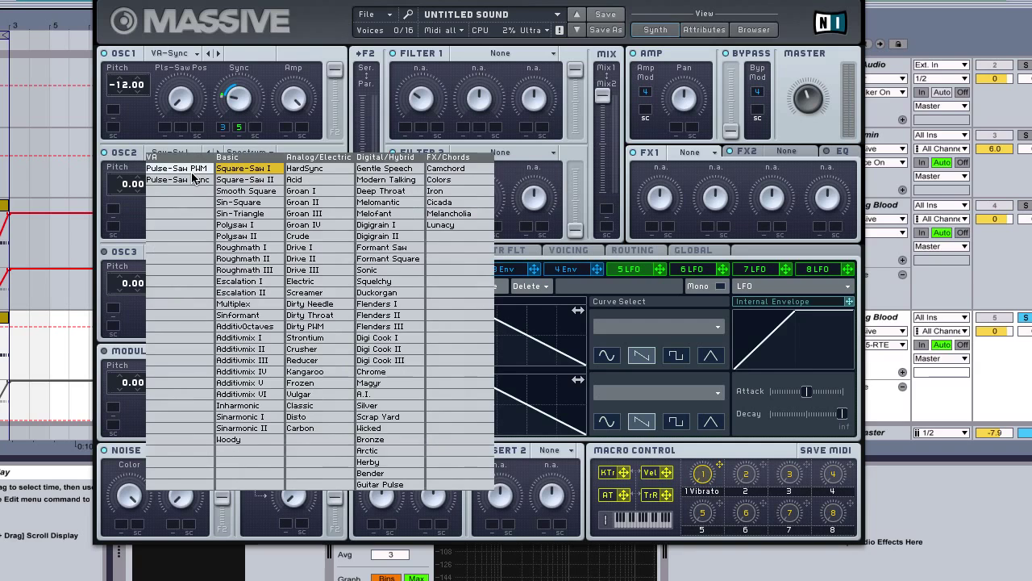
{"action": "left_click", "coordinate": [174, 168]}
{"action": "left_click", "coordinate": [171, 155]}
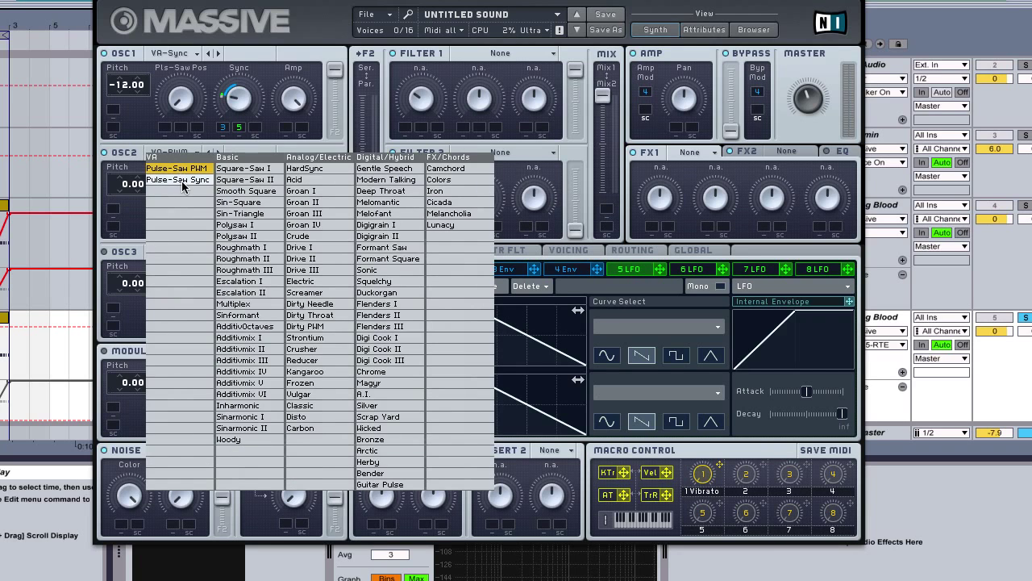
{"action": "left_click", "coordinate": [176, 179]}
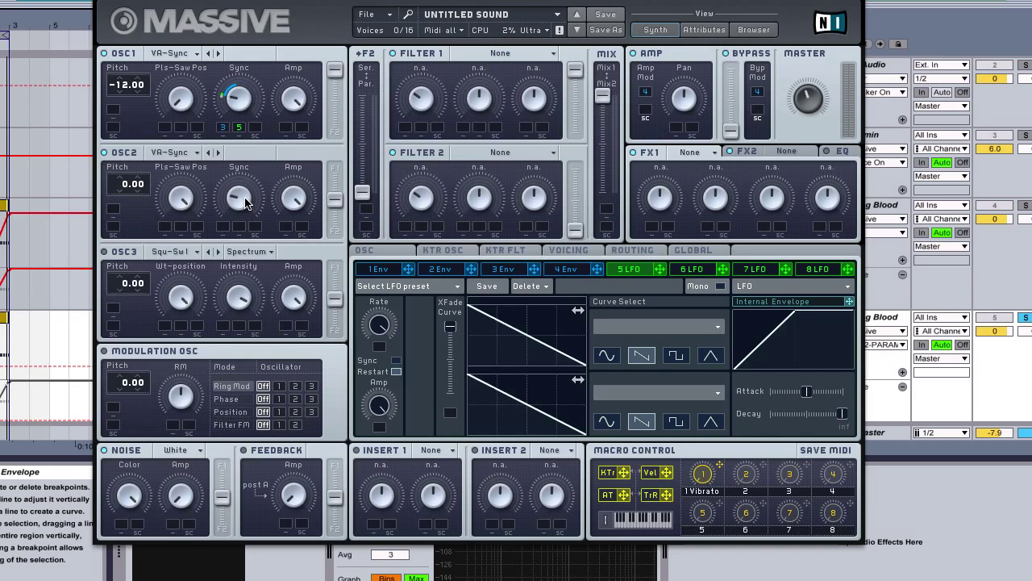
Assign envelope 3 to OSC2's Sync, drop OSC2's pitch to -12.00, and route it fully to Filter 1.
{"action": "left_click_drag", "start_coordinate": [537, 276], "coordinate": [217, 211]}
{"action": "left_click_drag", "start_coordinate": [114, 181], "coordinate": [123, 206]}
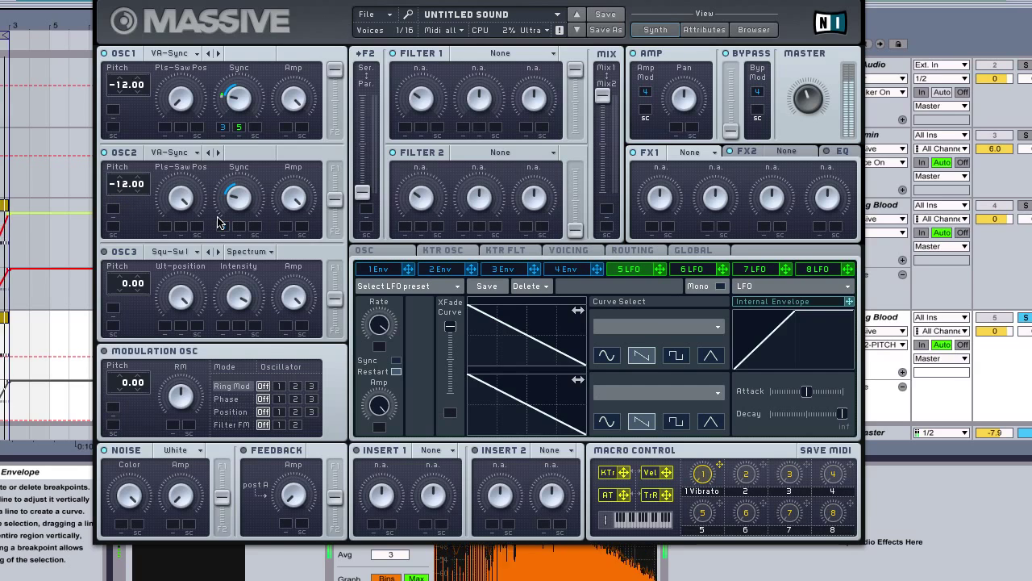
{"action": "left_click_drag", "start_coordinate": [237, 198], "coordinate": [240, 202]}
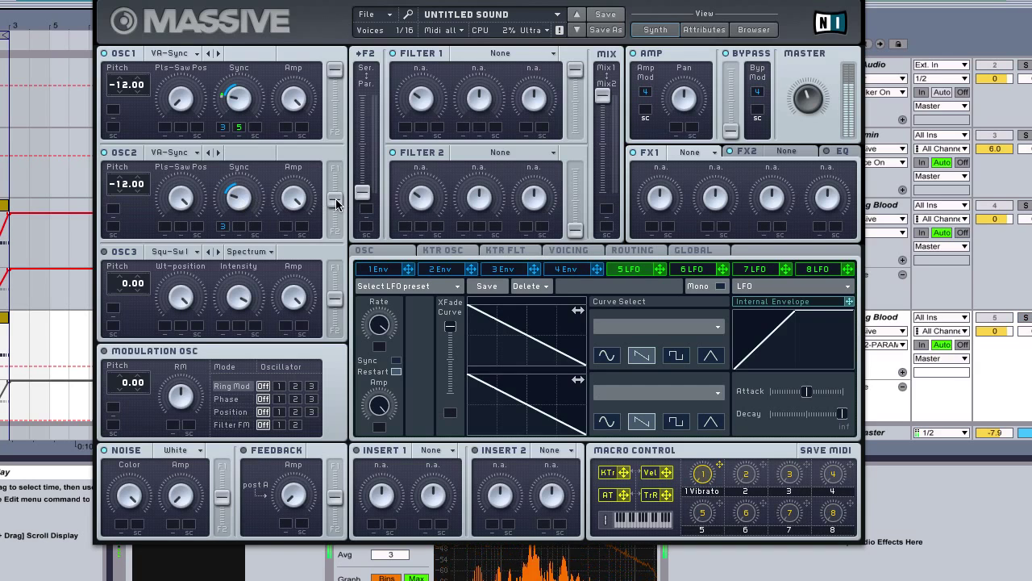
{"action": "left_click_drag", "start_coordinate": [337, 204], "coordinate": [337, 170]}
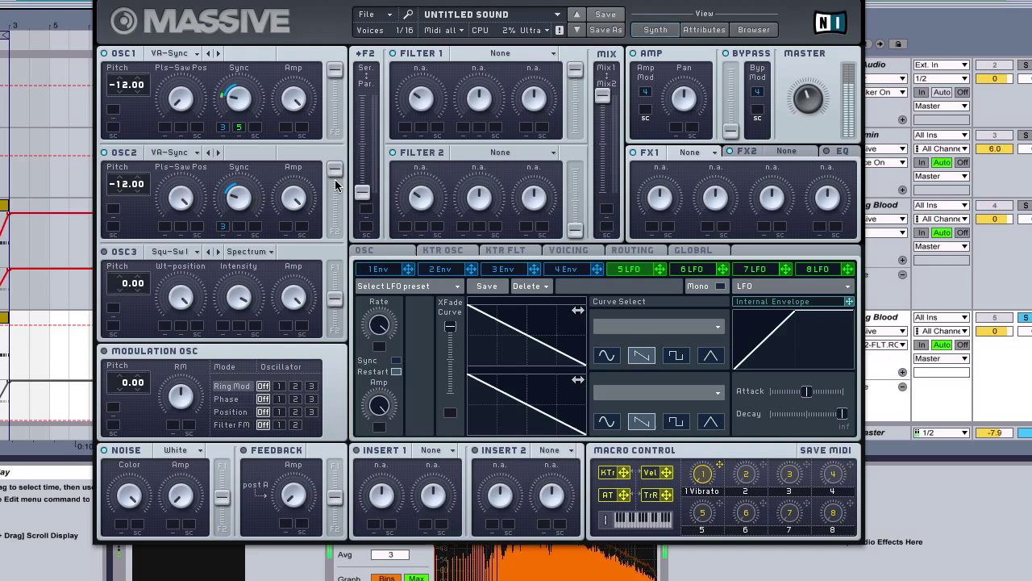
{"action": "left_click", "coordinate": [240, 127]}
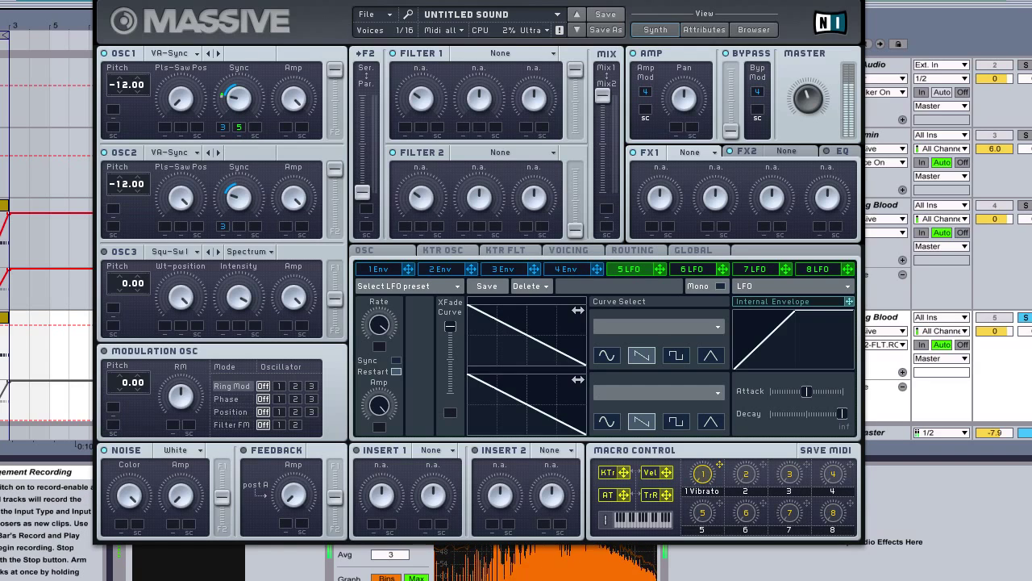
Look over the glide/vibrato and voicing/unisono settings, then return to envelope 3.
{"action": "left_click", "coordinate": [381, 252]}
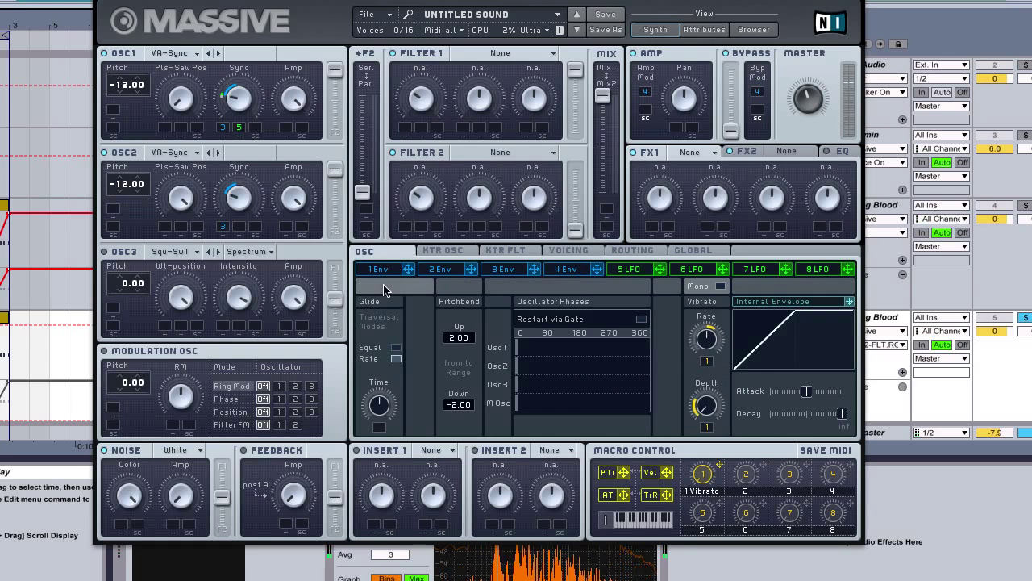
{"action": "left_click", "coordinate": [569, 251]}
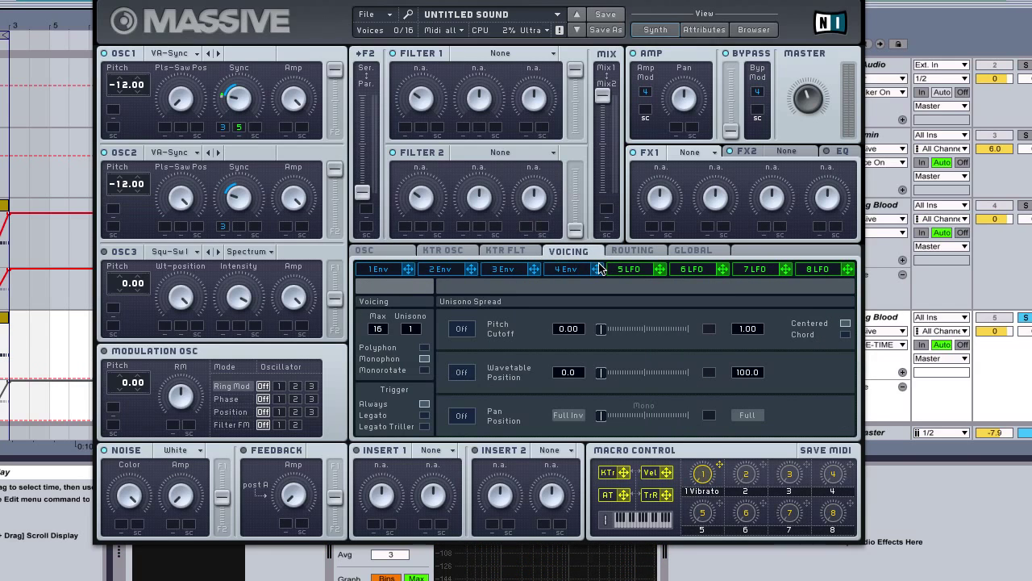
{"action": "left_click", "coordinate": [506, 268]}
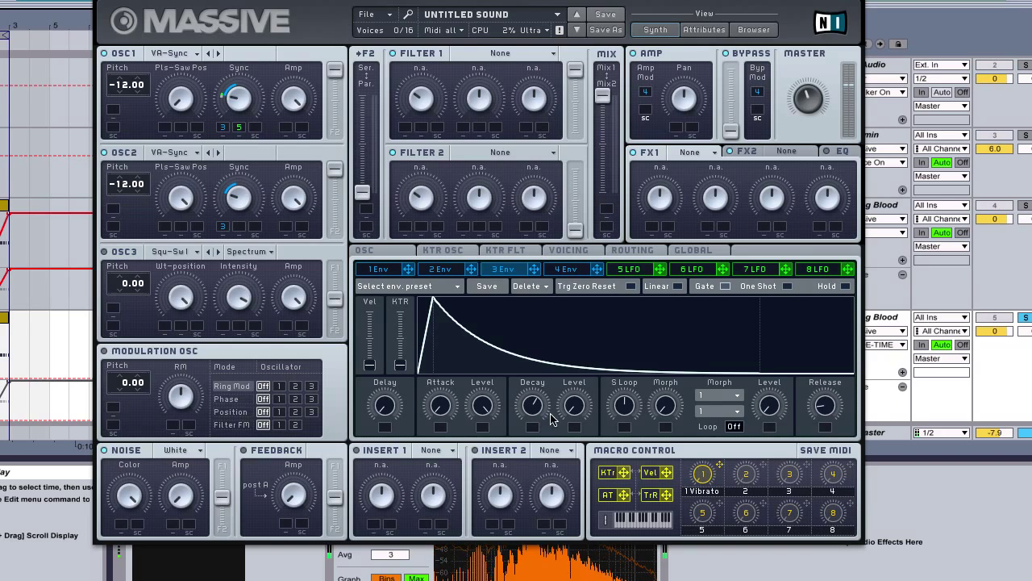
Rename macro 2 'Slave Pitch' and route it to both OSC1 and OSC2 Sync knobs with set depths.
{"action": "double_click", "coordinate": [746, 491]}
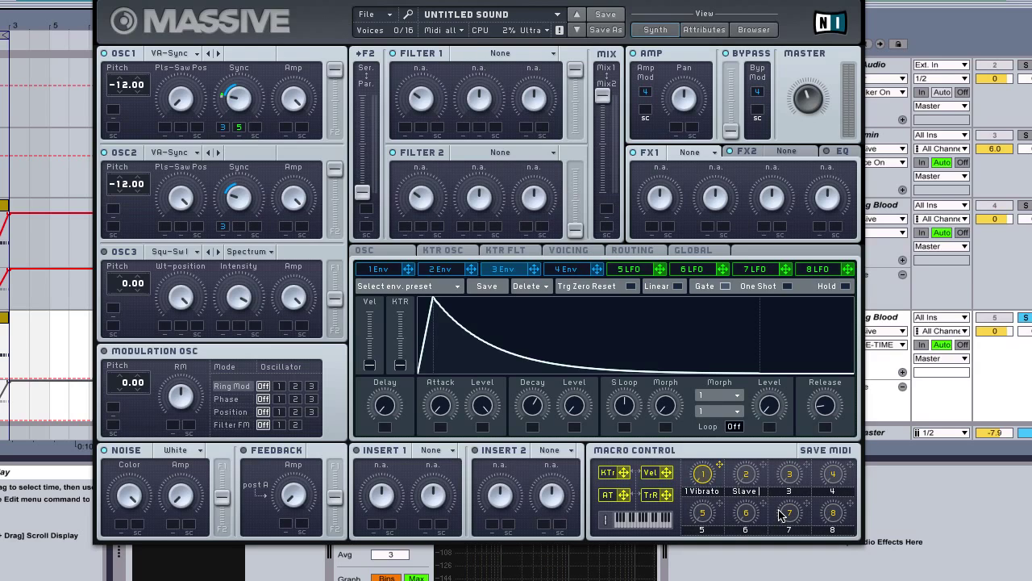
{"action": "type", "text": "Slave Pitc"}
{"action": "left_click_drag", "start_coordinate": [764, 465], "coordinate": [239, 227]}
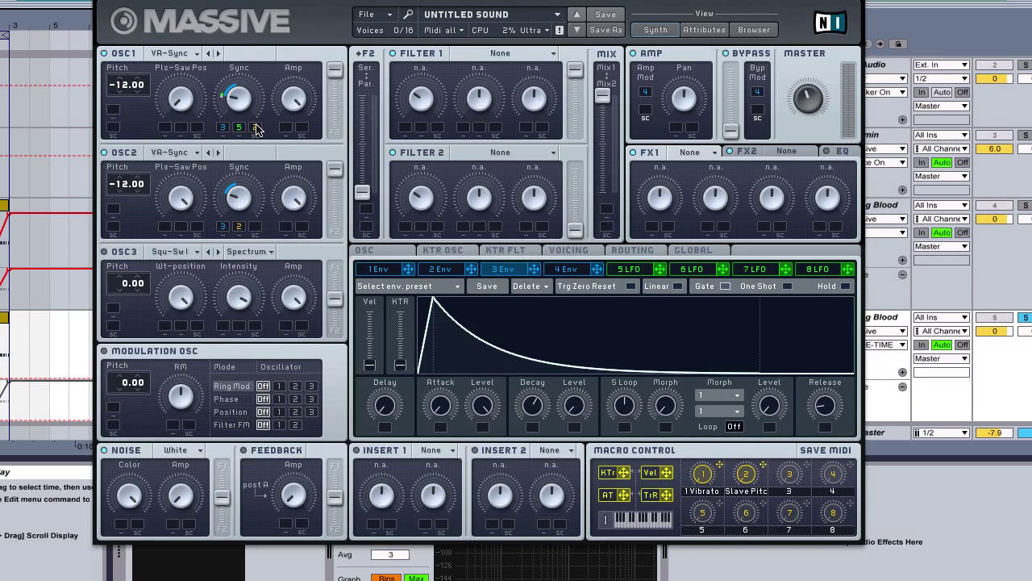
{"action": "left_click_drag", "start_coordinate": [257, 130], "coordinate": [255, 116]}
{"action": "left_click_drag", "start_coordinate": [763, 466], "coordinate": [235, 207]}
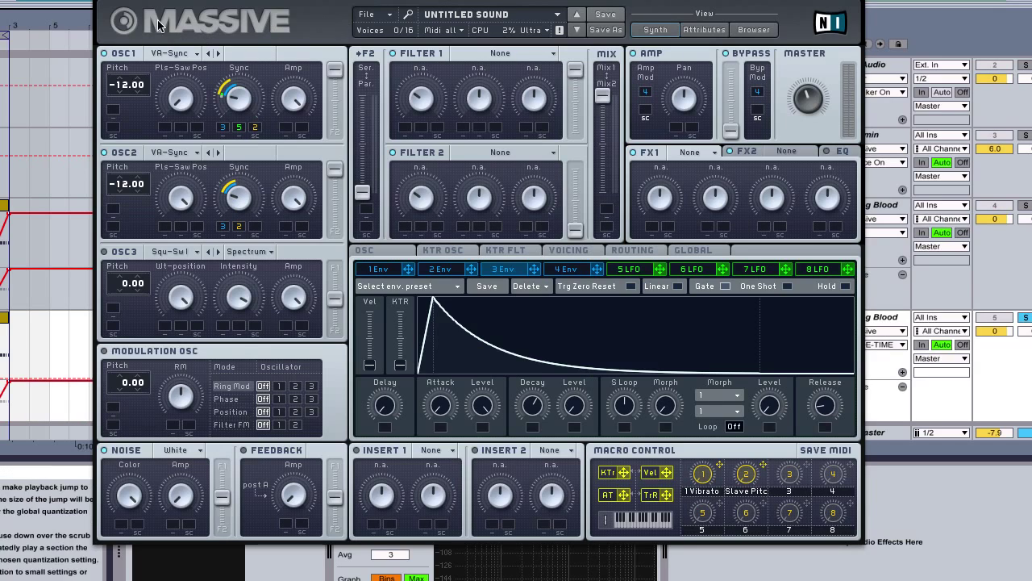
Close the Massive window, select the Massive device on the Dog Blood track, and reopen its editor.
{"action": "key", "text": "ctrl+alt+p"}
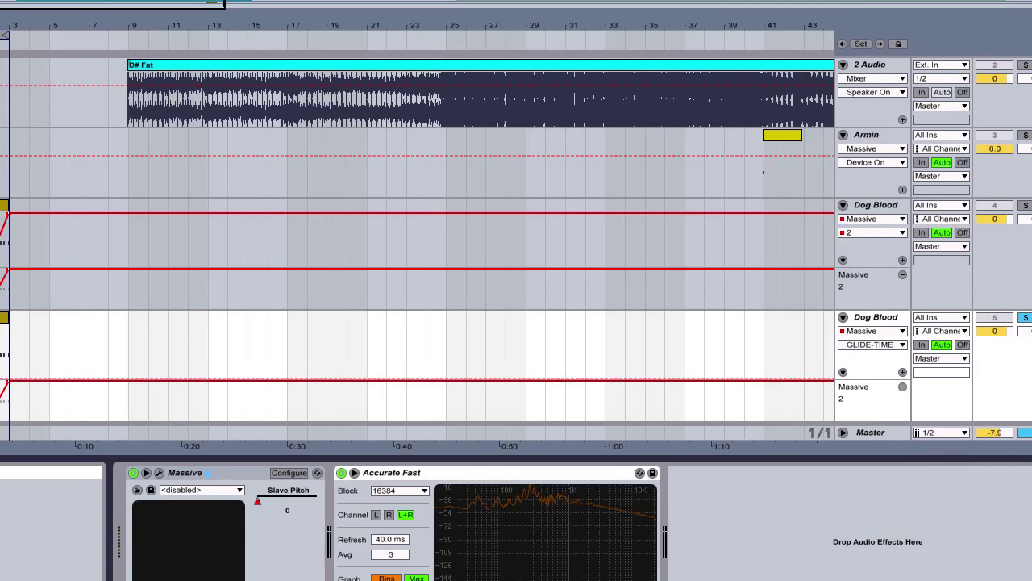
{"action": "left_click", "coordinate": [871, 317]}
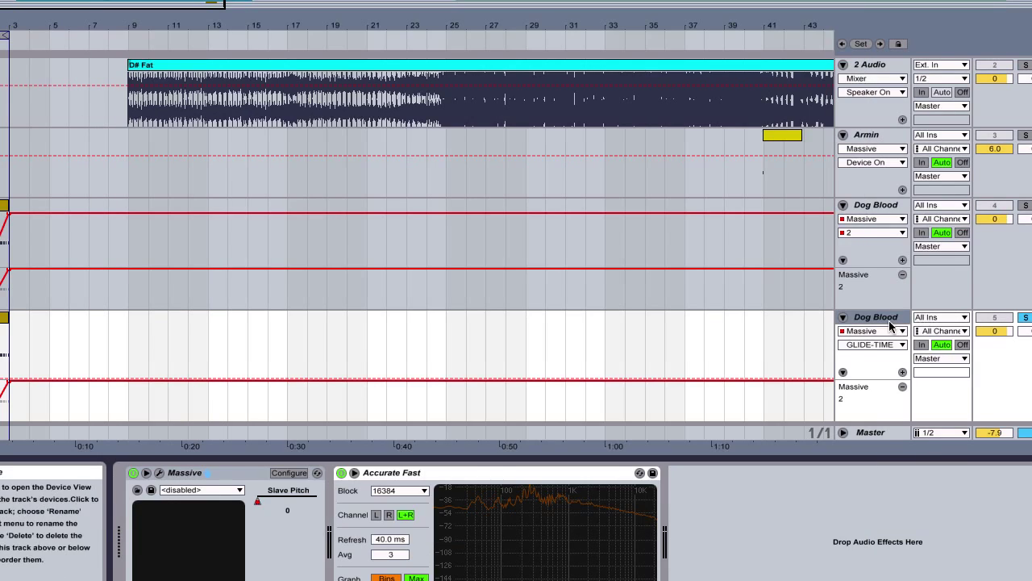
{"action": "left_click", "coordinate": [159, 473]}
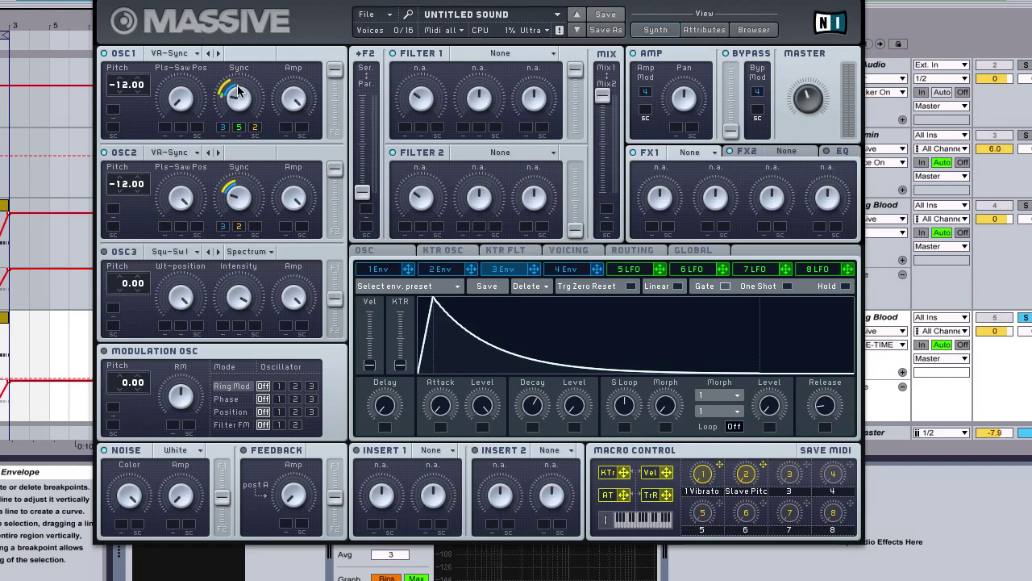
Switch the Dog Blood automation lane from Glide-Time to Massive's macro 2 'Slave Pitch'.
{"action": "left_click", "coordinate": [746, 477]}
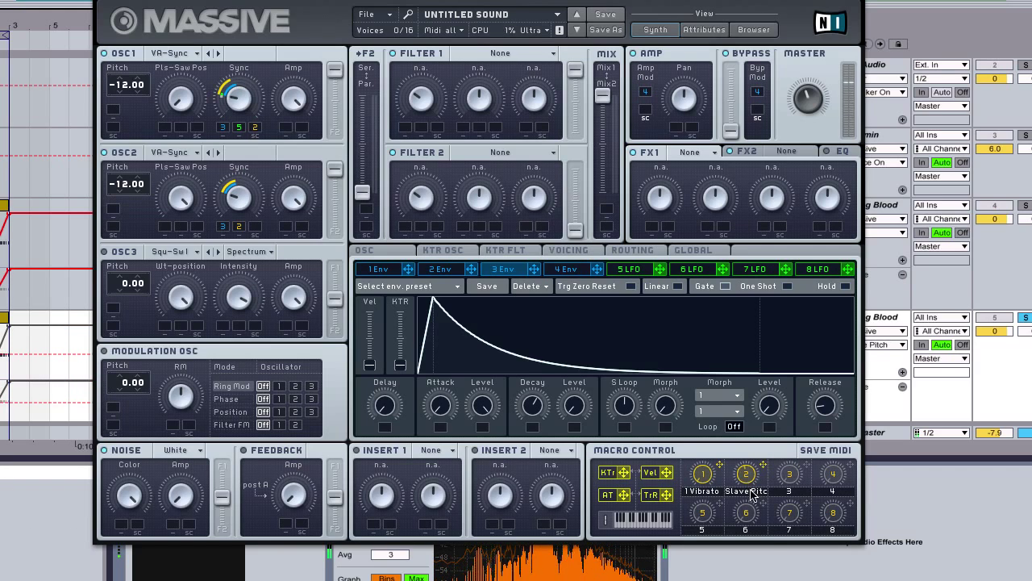